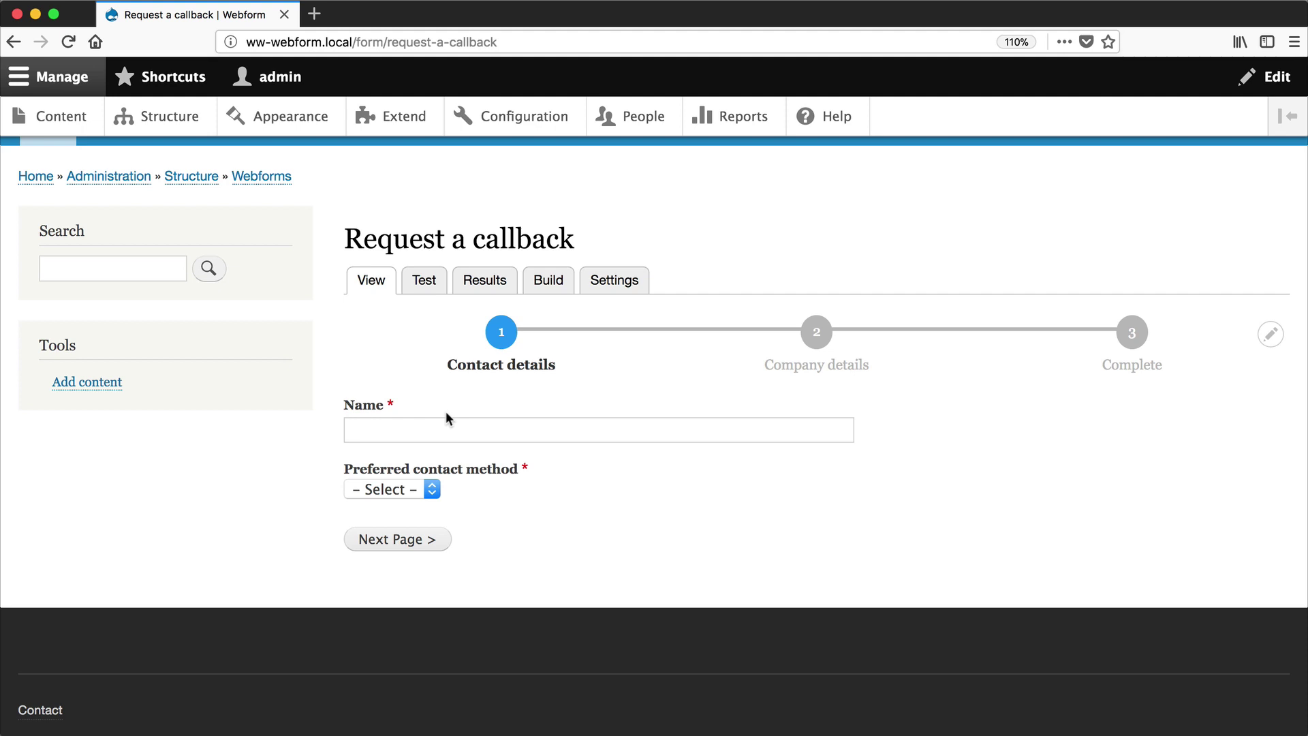
- Delete the Name field from the webform's elements list
{"action": "left_click", "coordinate": [550, 285]}
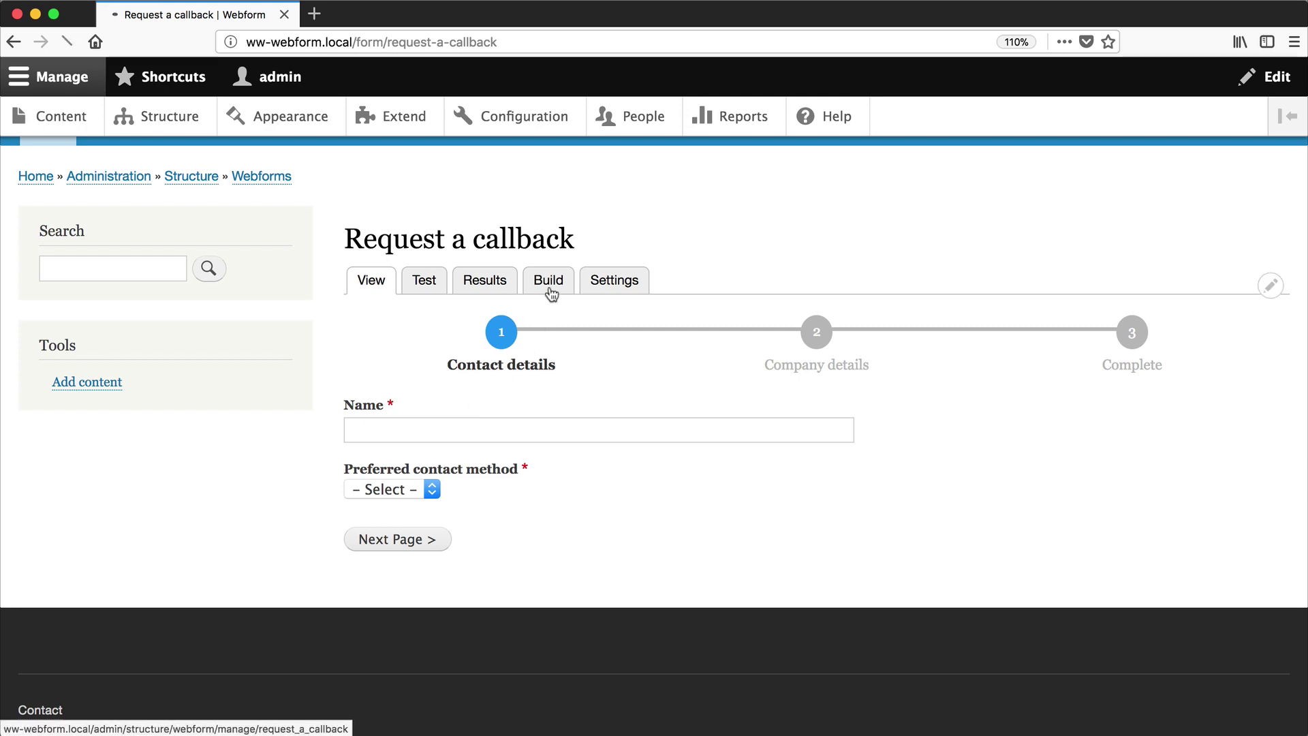
{"action": "scroll", "coordinate": [550, 291], "scroll_direction": "down", "scroll_amount": 1}
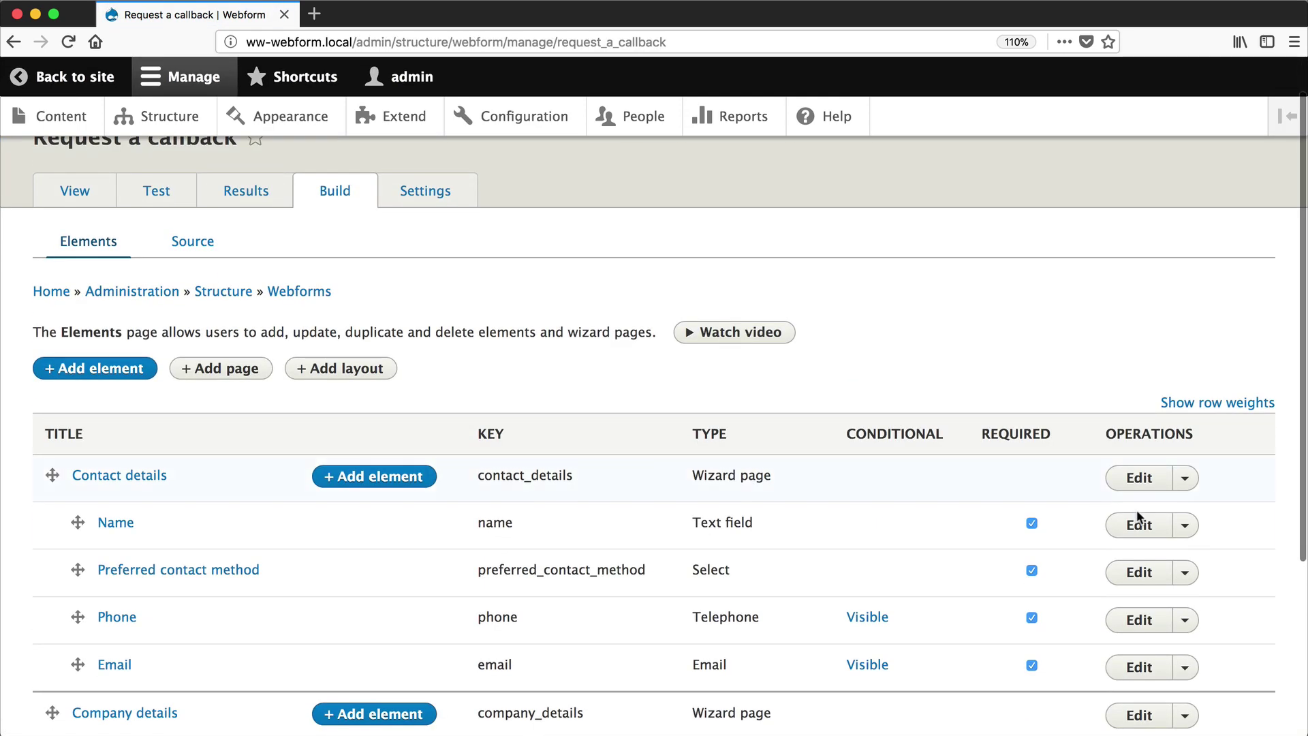
{"action": "left_click", "coordinate": [1186, 525]}
{"action": "left_click", "coordinate": [1147, 575]}
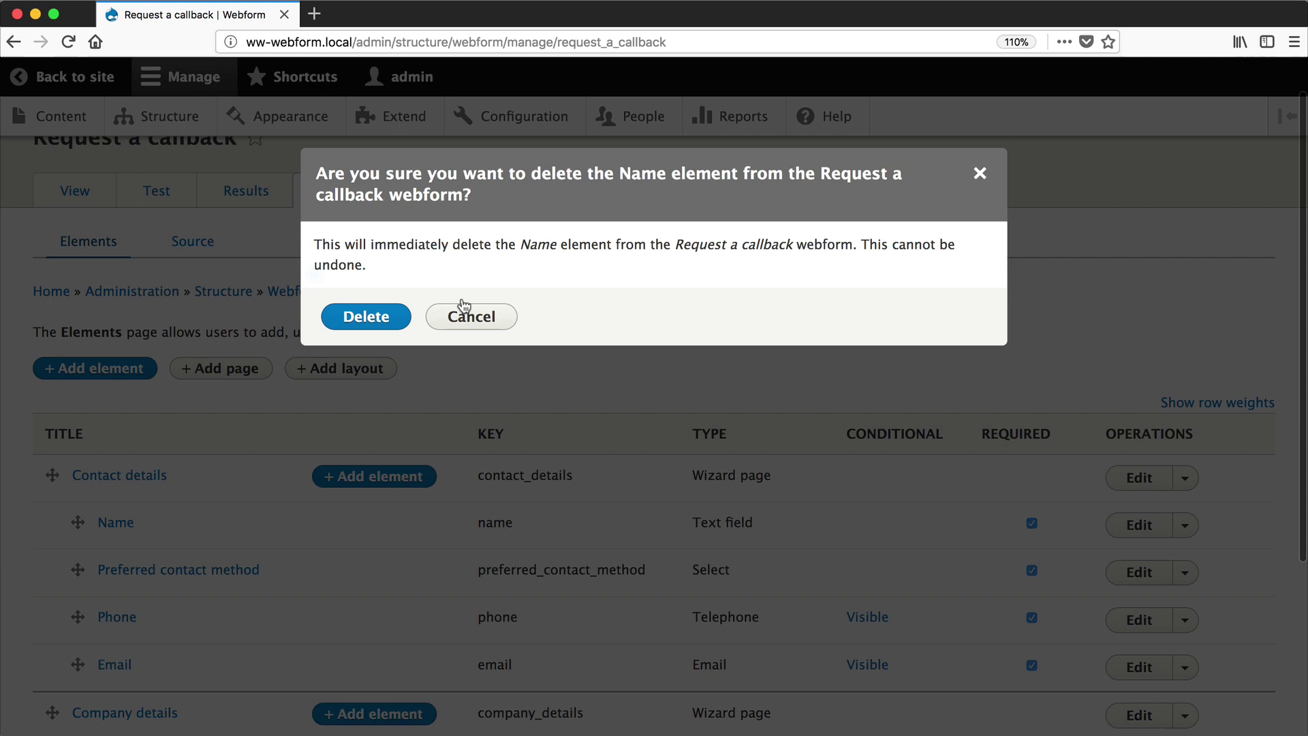
{"action": "left_click", "coordinate": [372, 318]}
- Add a required text field titled 'First name' to Contact details
{"action": "left_click", "coordinate": [359, 477]}
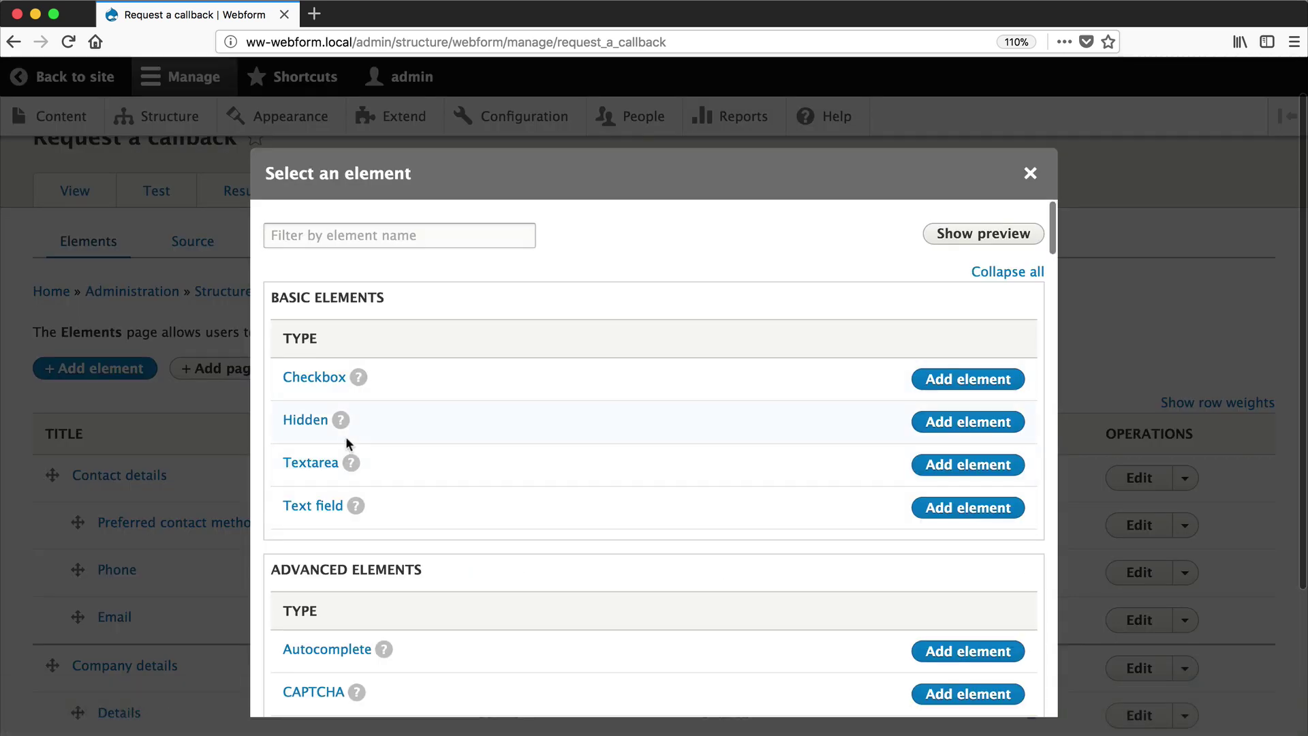
{"action": "left_click", "coordinate": [942, 506]}
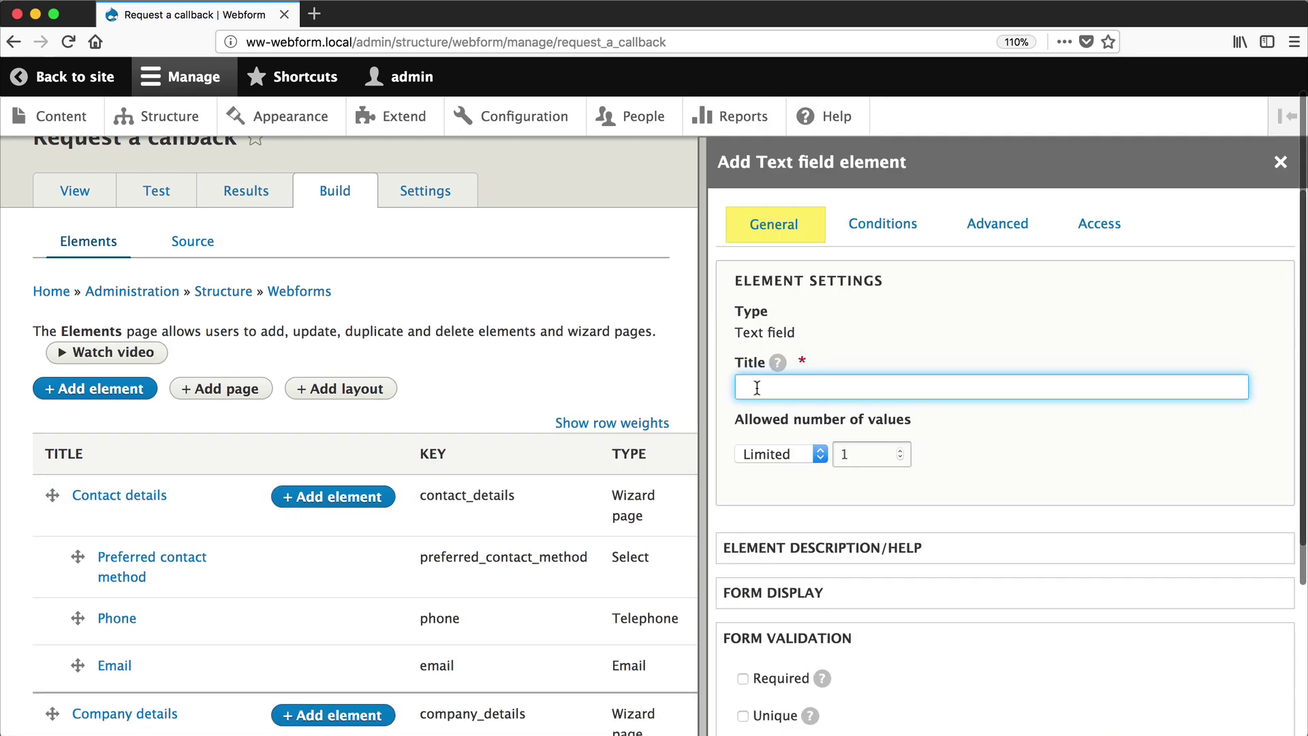
{"action": "type", "text": "First name"}
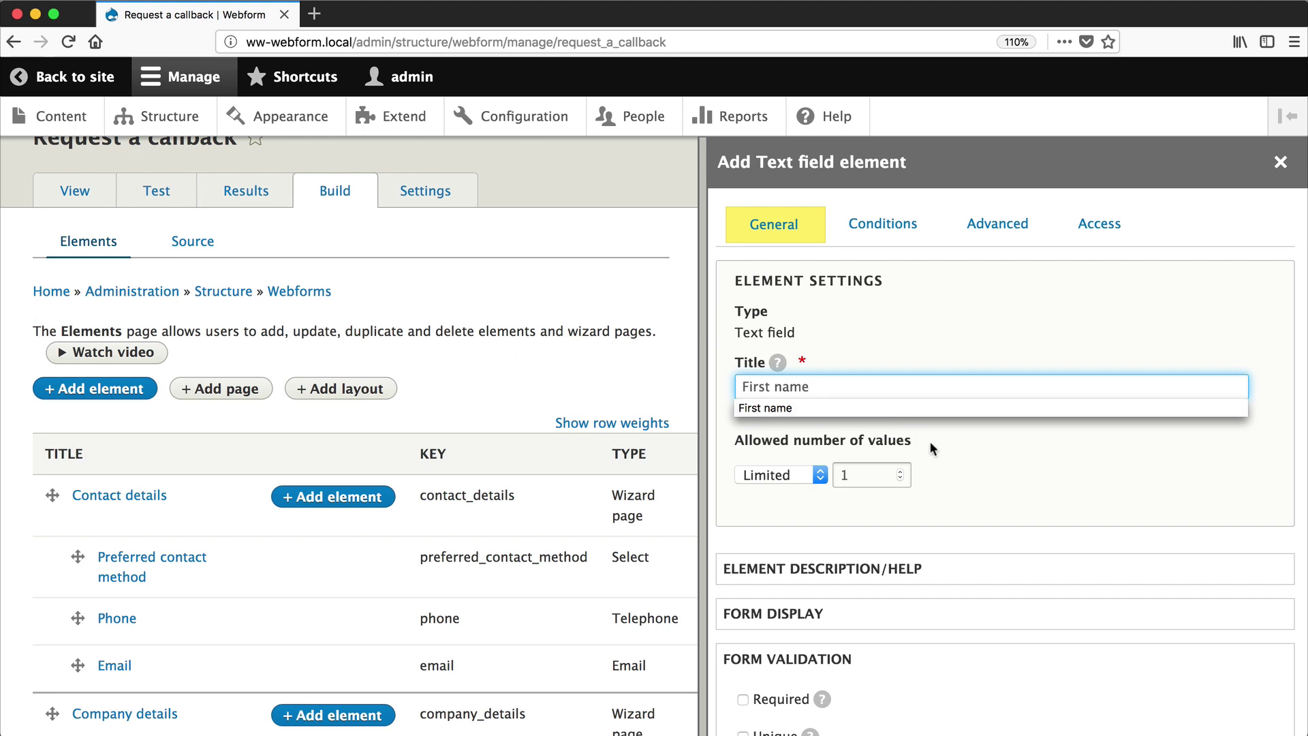
{"action": "left_click", "coordinate": [958, 467]}
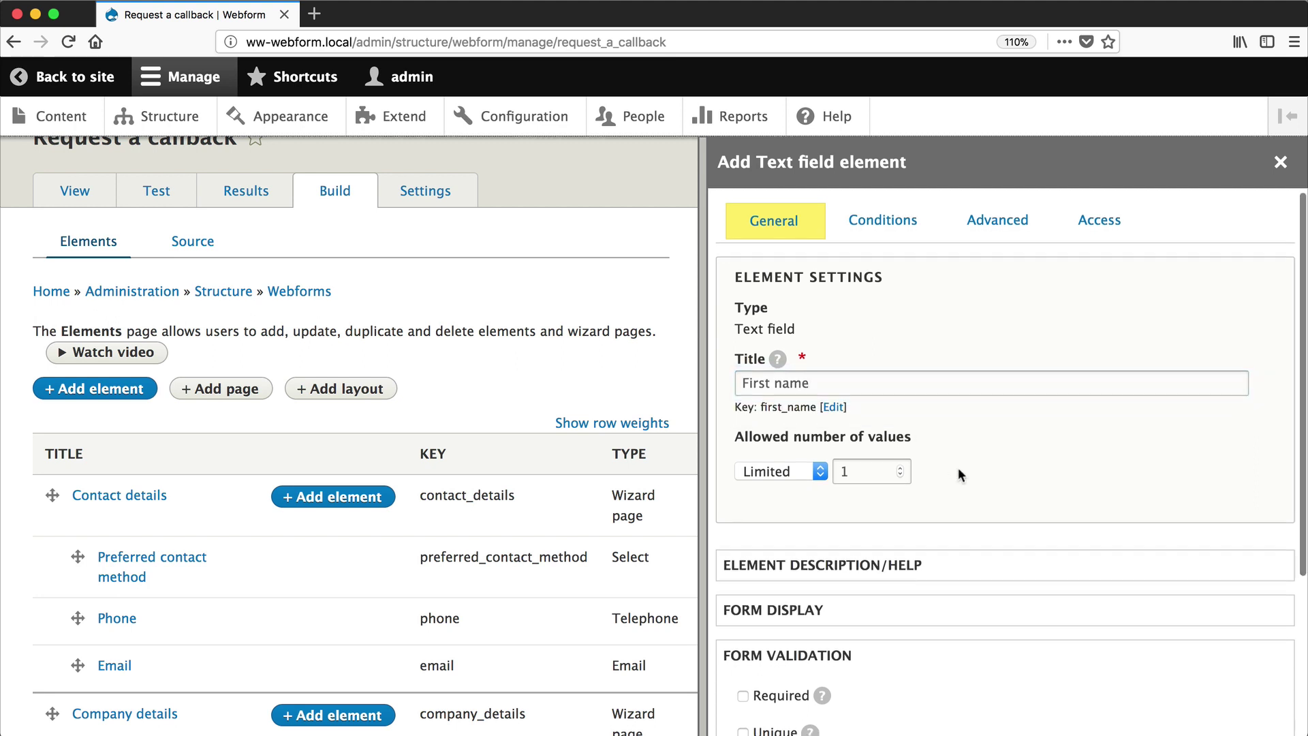
{"action": "scroll", "coordinate": [958, 467], "scroll_direction": "down", "scroll_amount": 3}
{"action": "left_click", "coordinate": [769, 491]}
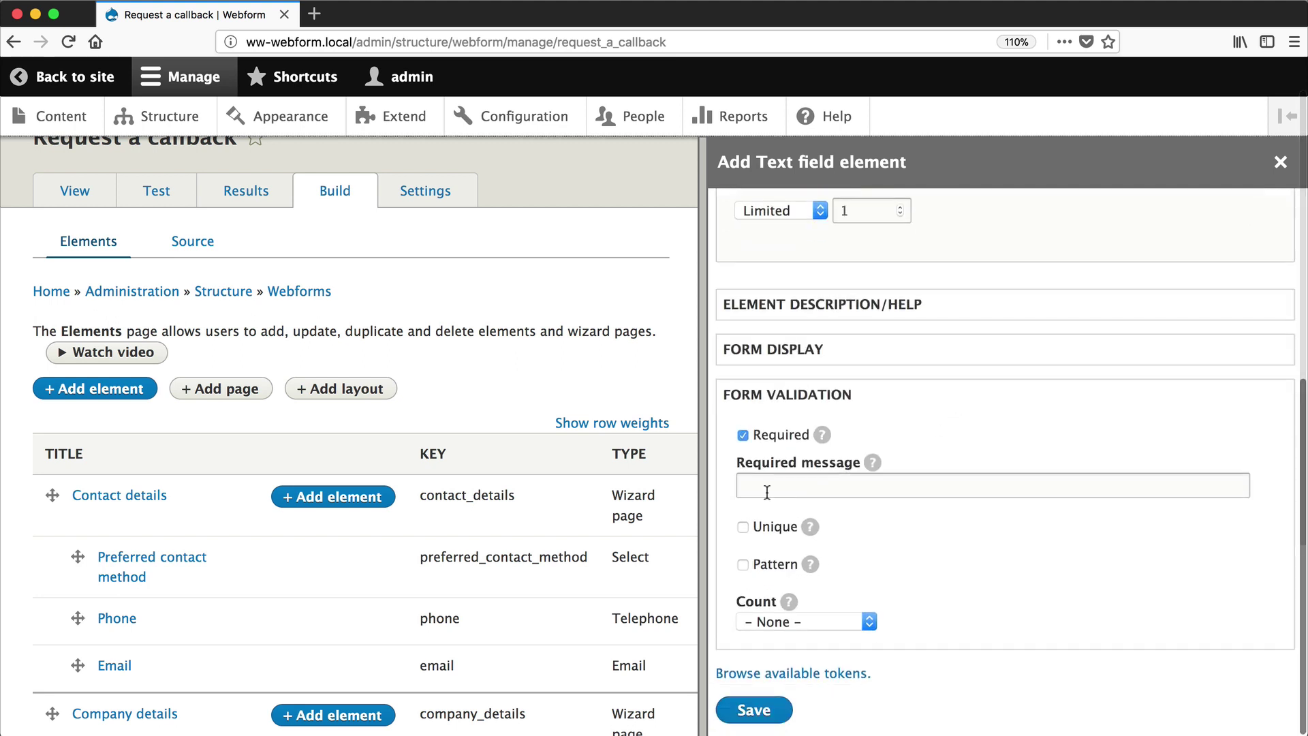
{"action": "left_click", "coordinate": [750, 710]}
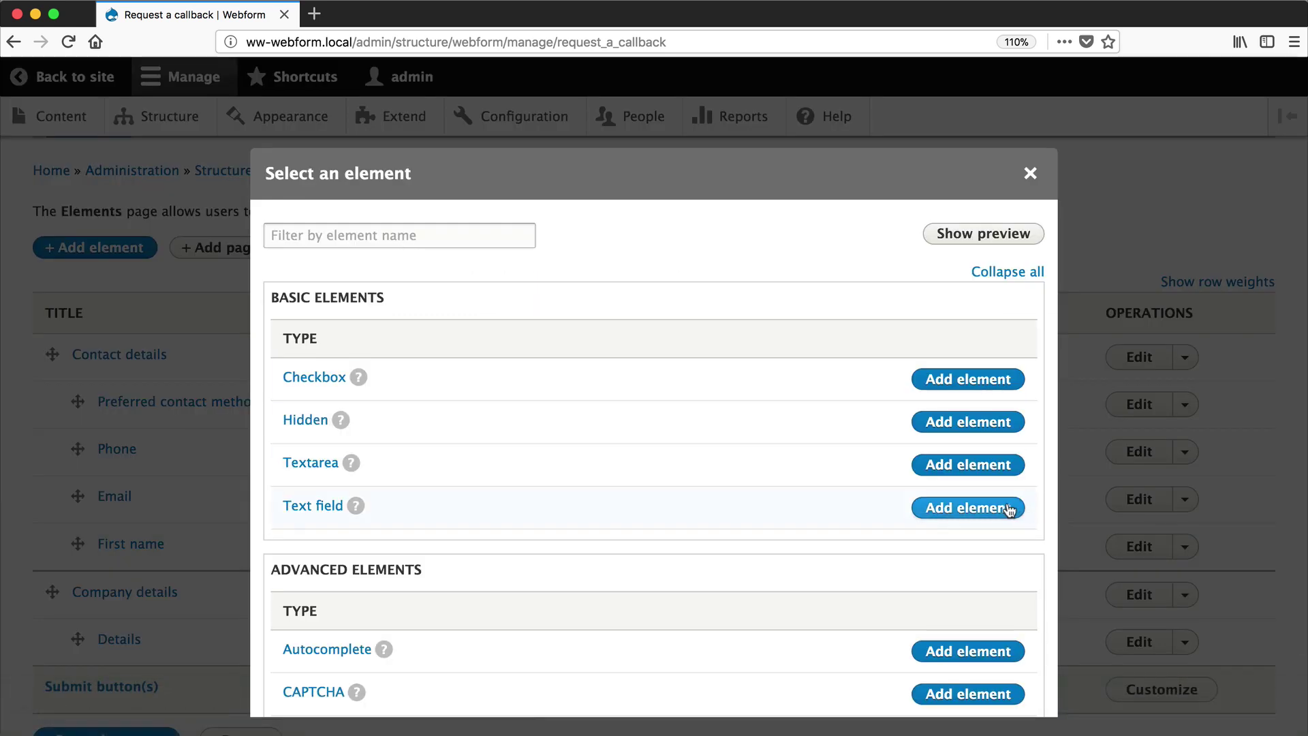
- Add a required text field titled 'Last name'
{"action": "left_click", "coordinate": [1006, 507]}
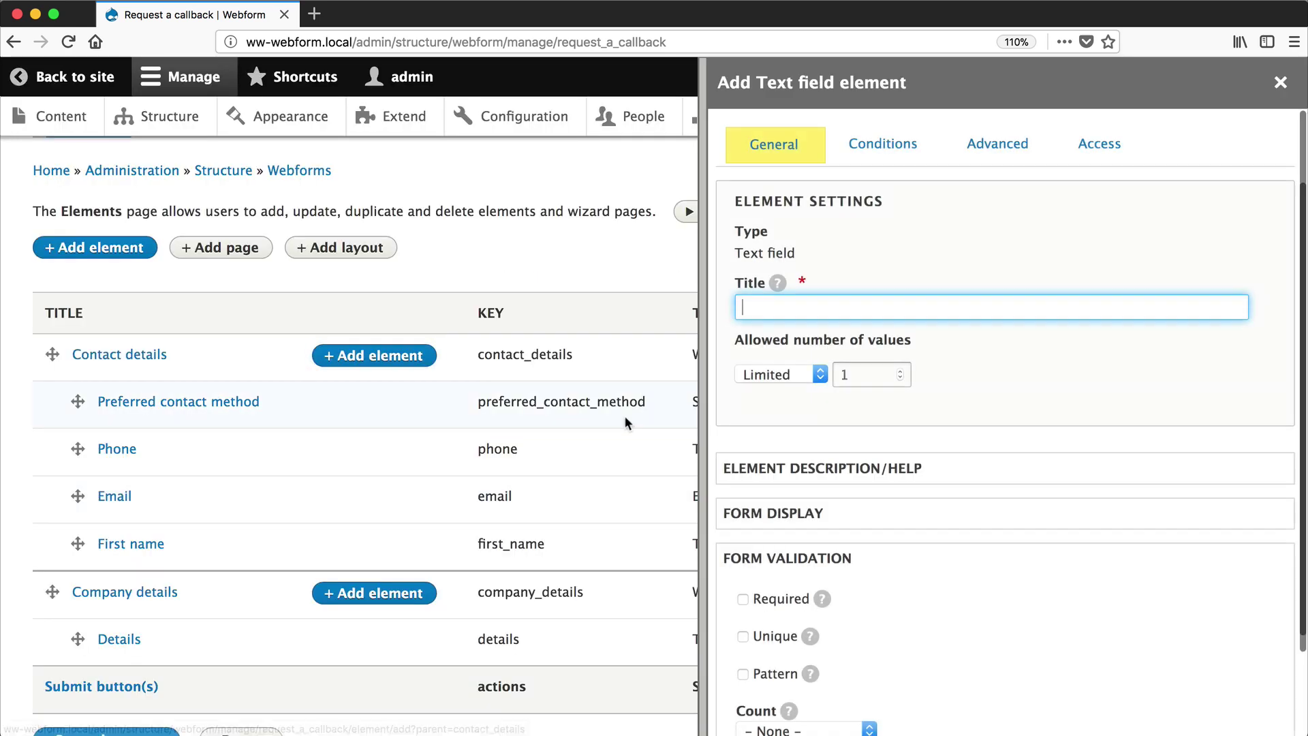
{"action": "type", "text": "Last name"}
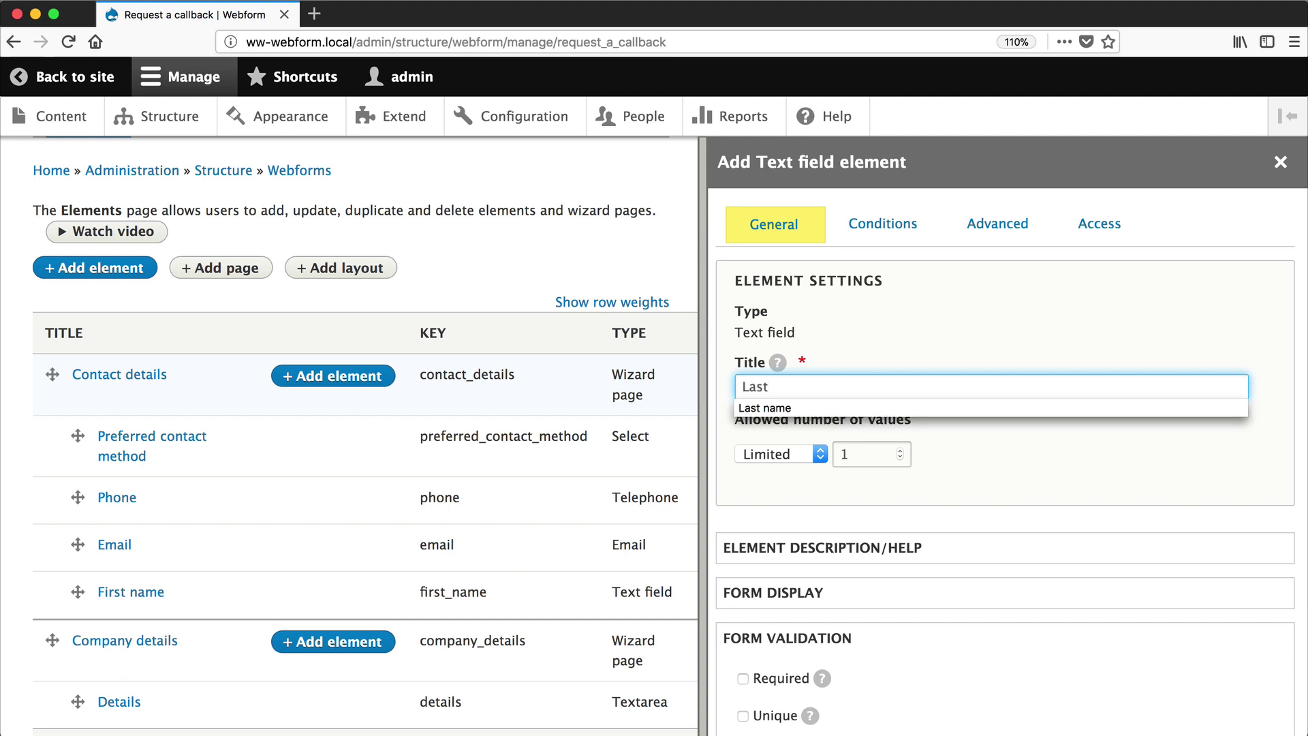
{"action": "left_click", "coordinate": [981, 472]}
{"action": "scroll", "coordinate": [981, 471], "scroll_direction": "down", "scroll_amount": 3}
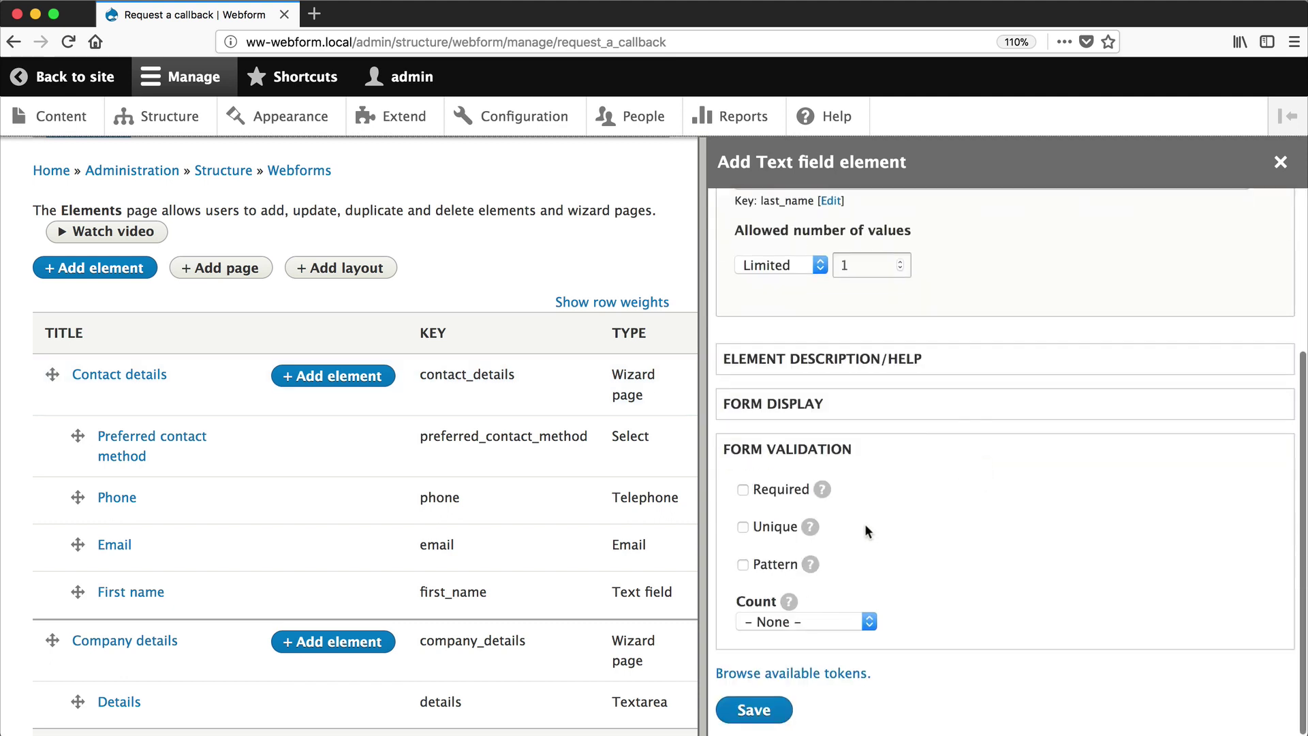
{"action": "left_click", "coordinate": [776, 491]}
{"action": "scroll", "coordinate": [783, 488], "scroll_direction": "down", "scroll_amount": 1}
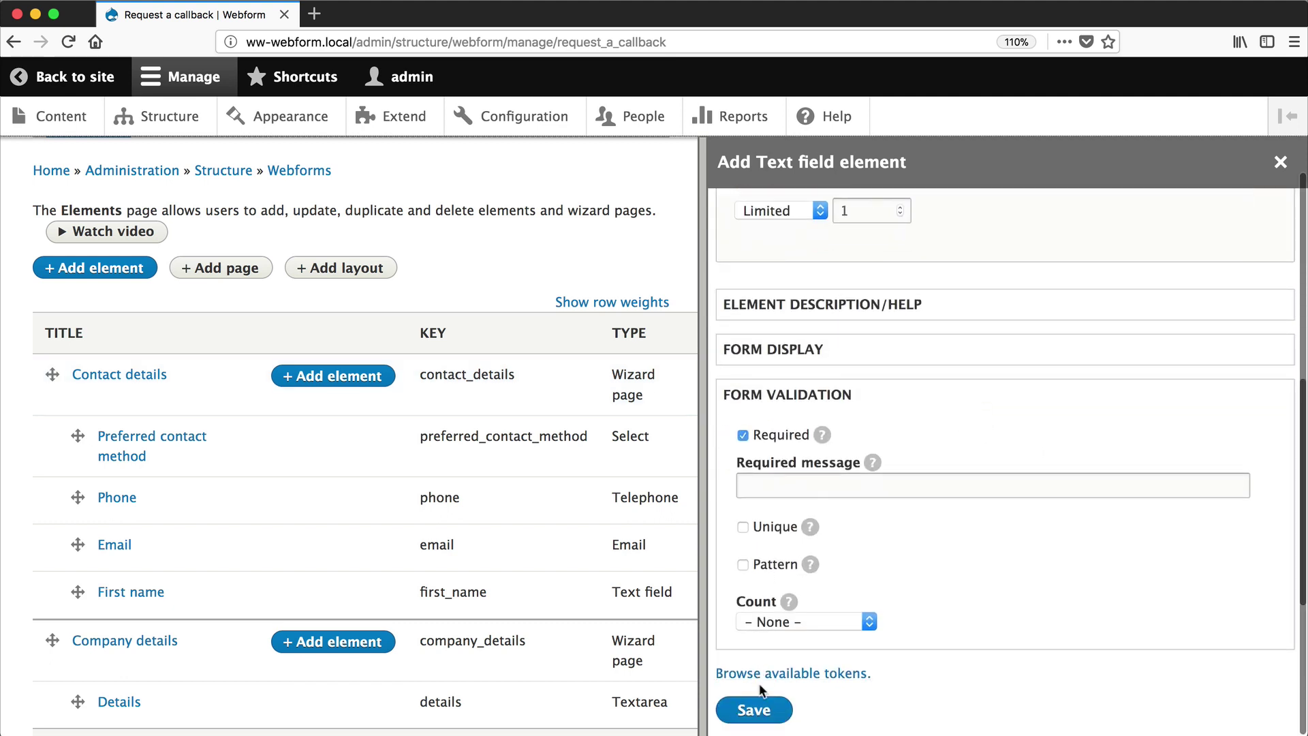
{"action": "left_click", "coordinate": [758, 705]}
- Move First name and Last name to the top of Contact details and save the order
{"action": "left_click_drag", "start_coordinate": [78, 545], "coordinate": [77, 398]}
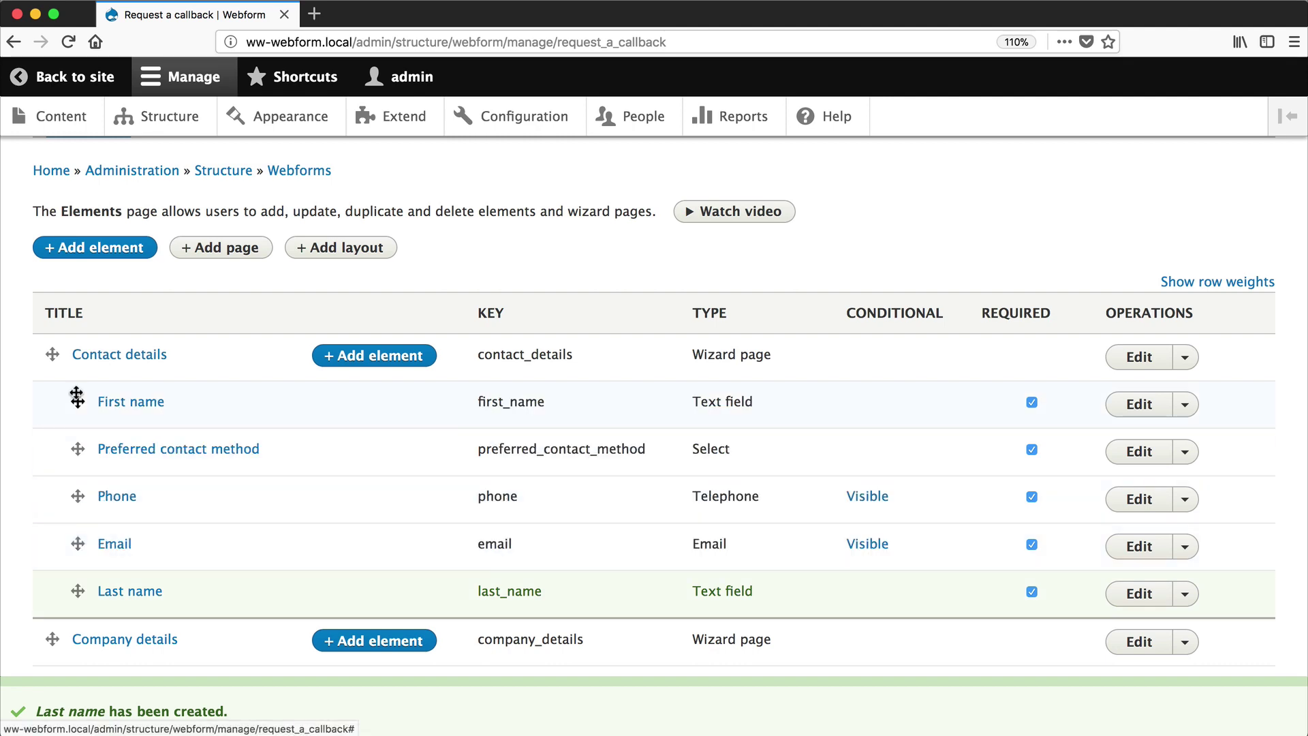
{"action": "left_click_drag", "start_coordinate": [79, 656], "coordinate": [83, 530]}
{"action": "scroll", "coordinate": [84, 529], "scroll_direction": "down", "scroll_amount": 3}
{"action": "left_click", "coordinate": [75, 637]}
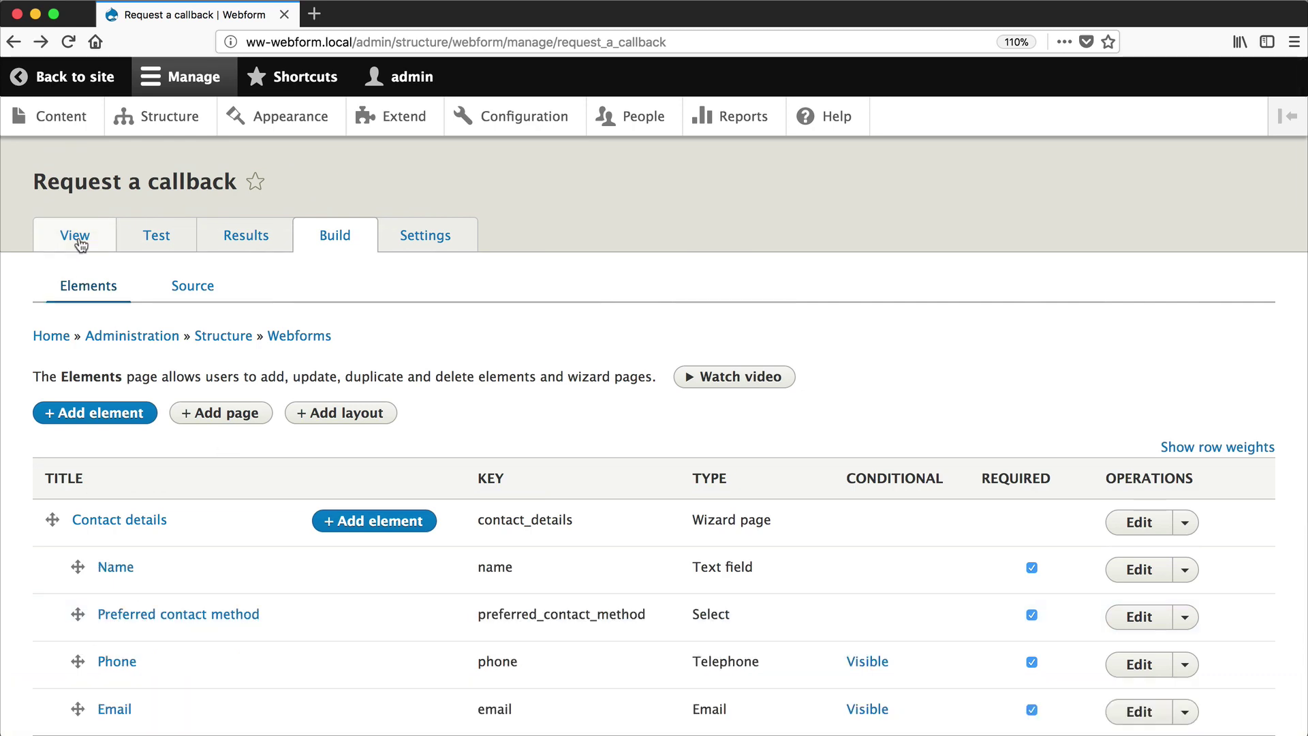
- Preview the live form with First name and Last name stacked, then return to the elements list
{"action": "left_click", "coordinate": [77, 237]}
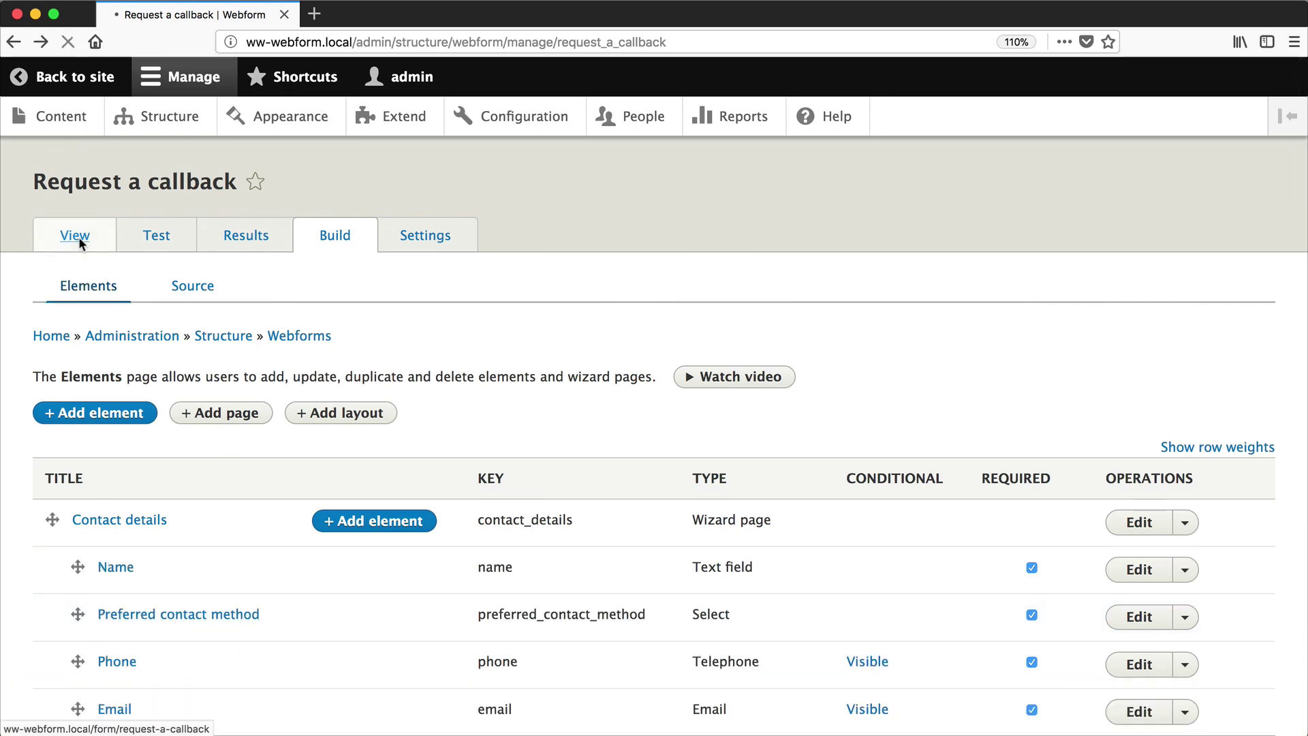
{"action": "scroll", "coordinate": [412, 432], "scroll_direction": "down", "scroll_amount": 5}
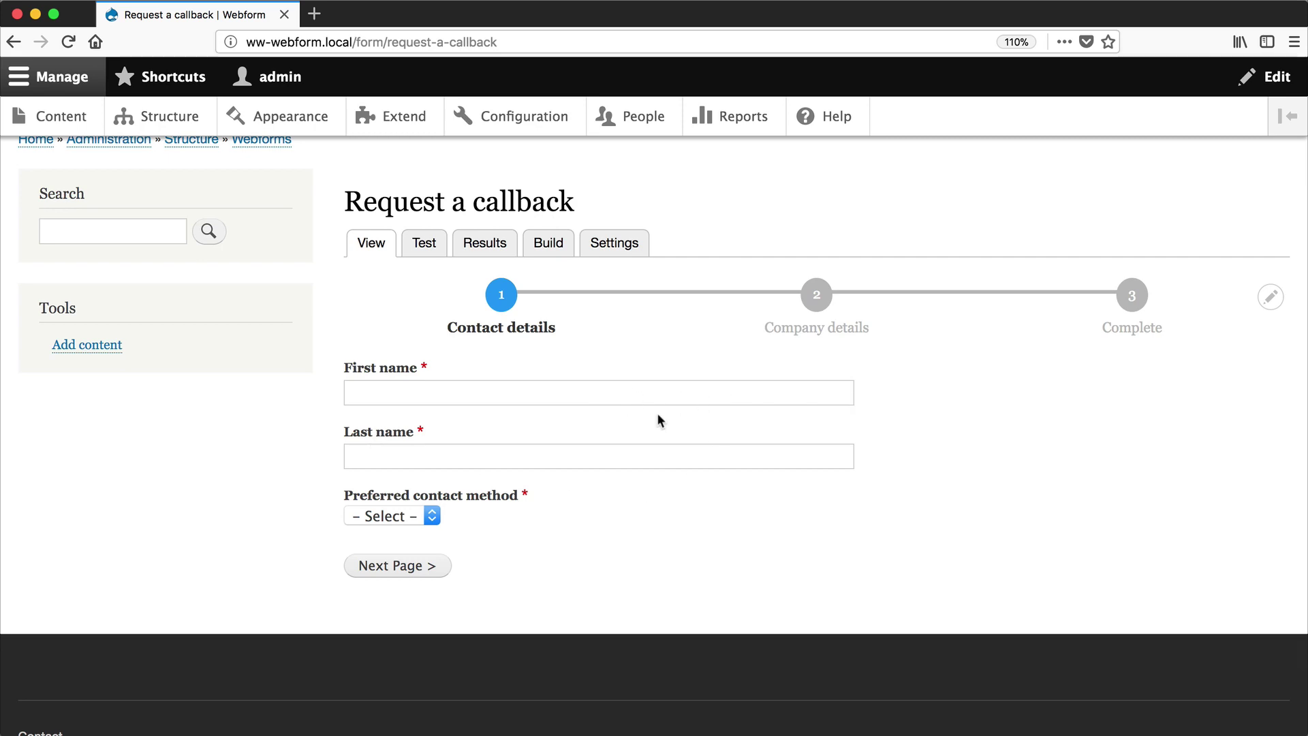
{"action": "left_click", "coordinate": [545, 242]}
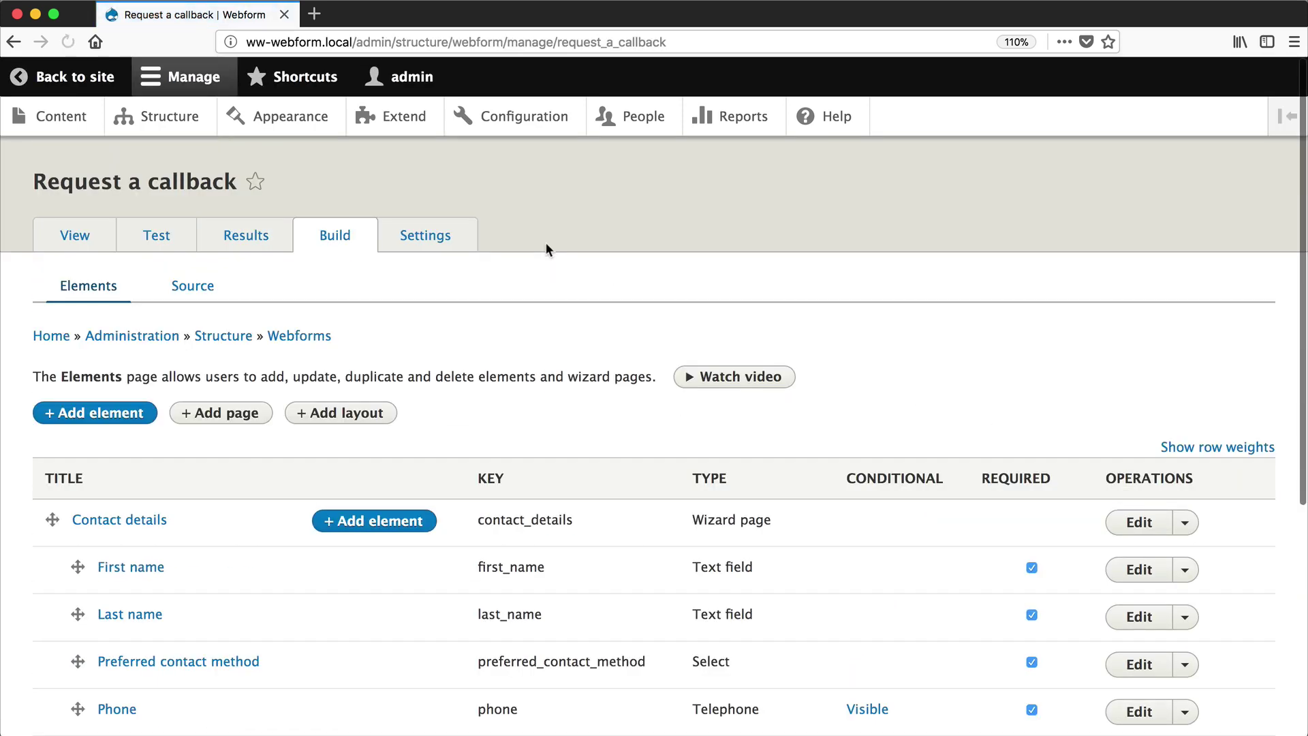
{"action": "scroll", "coordinate": [545, 249], "scroll_direction": "down", "scroll_amount": 3}
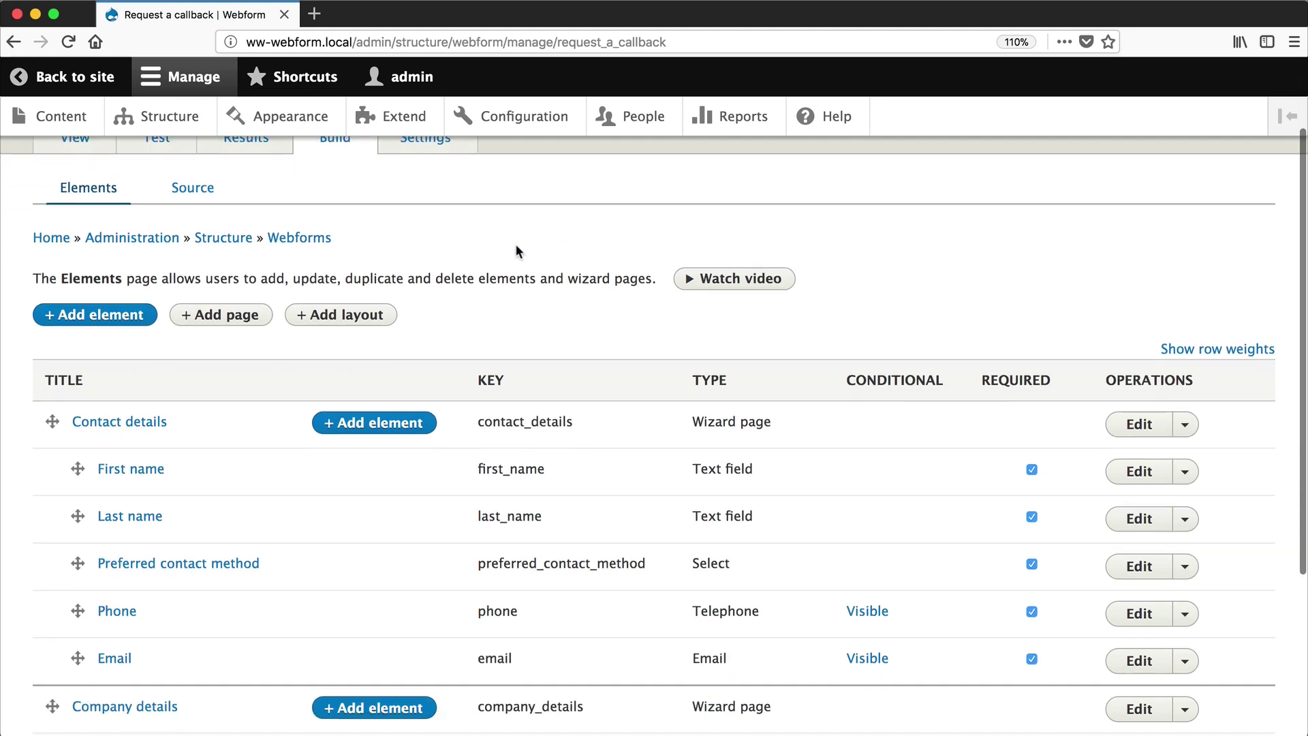
- Add a Flexbox layout with the key 'full_name'
{"action": "left_click", "coordinate": [379, 319]}
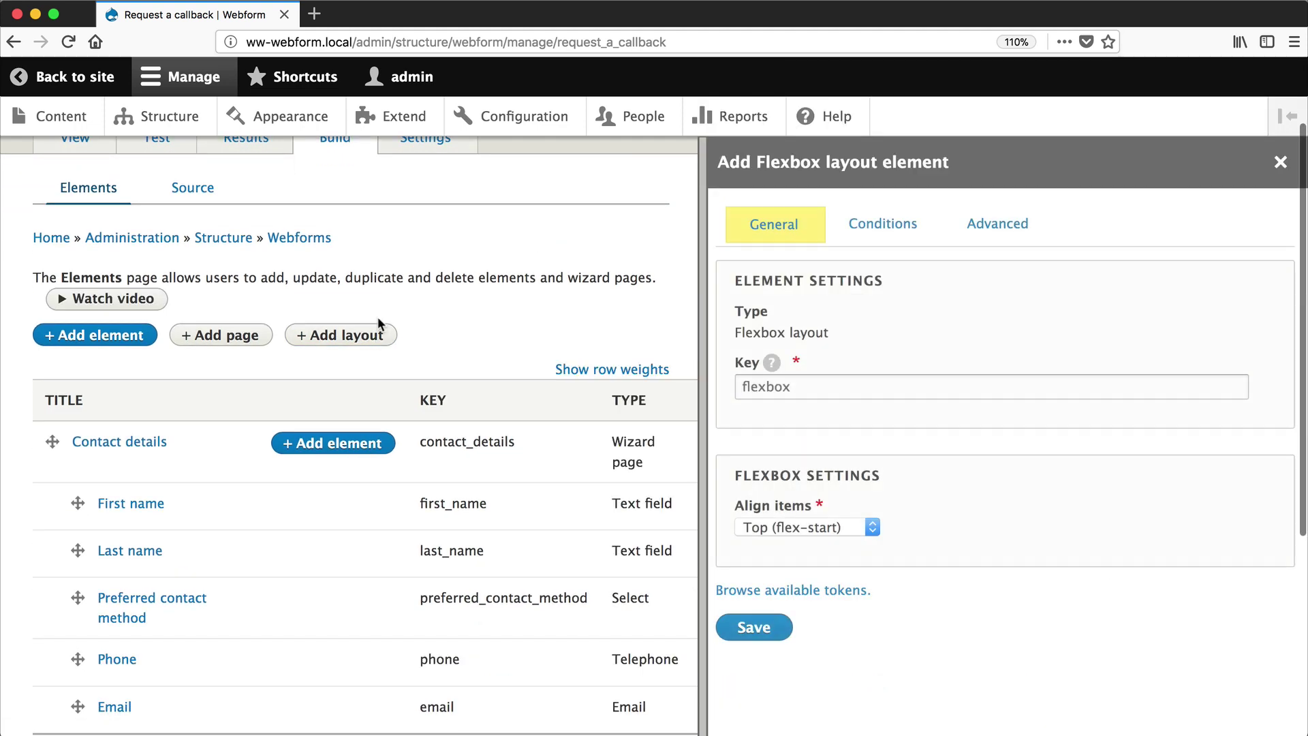
{"action": "double_click", "coordinate": [795, 391]}
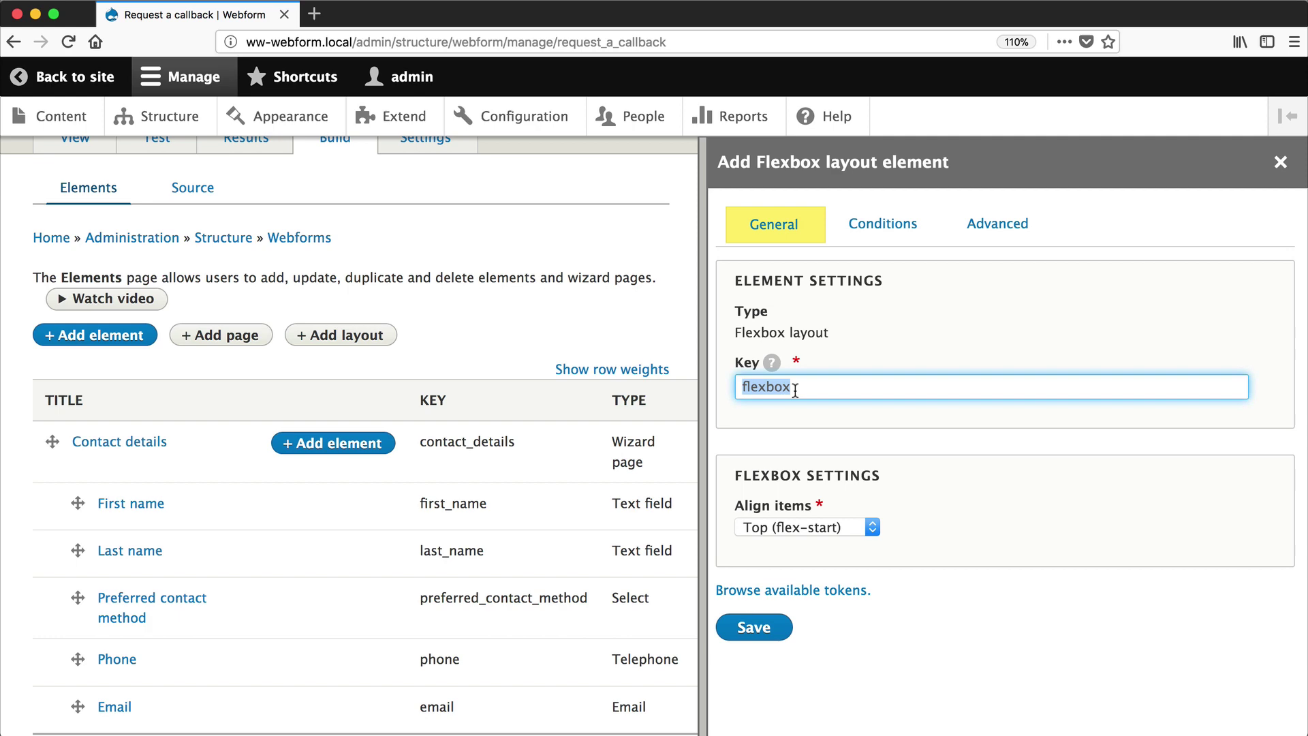
{"action": "type", "text": "full_name"}
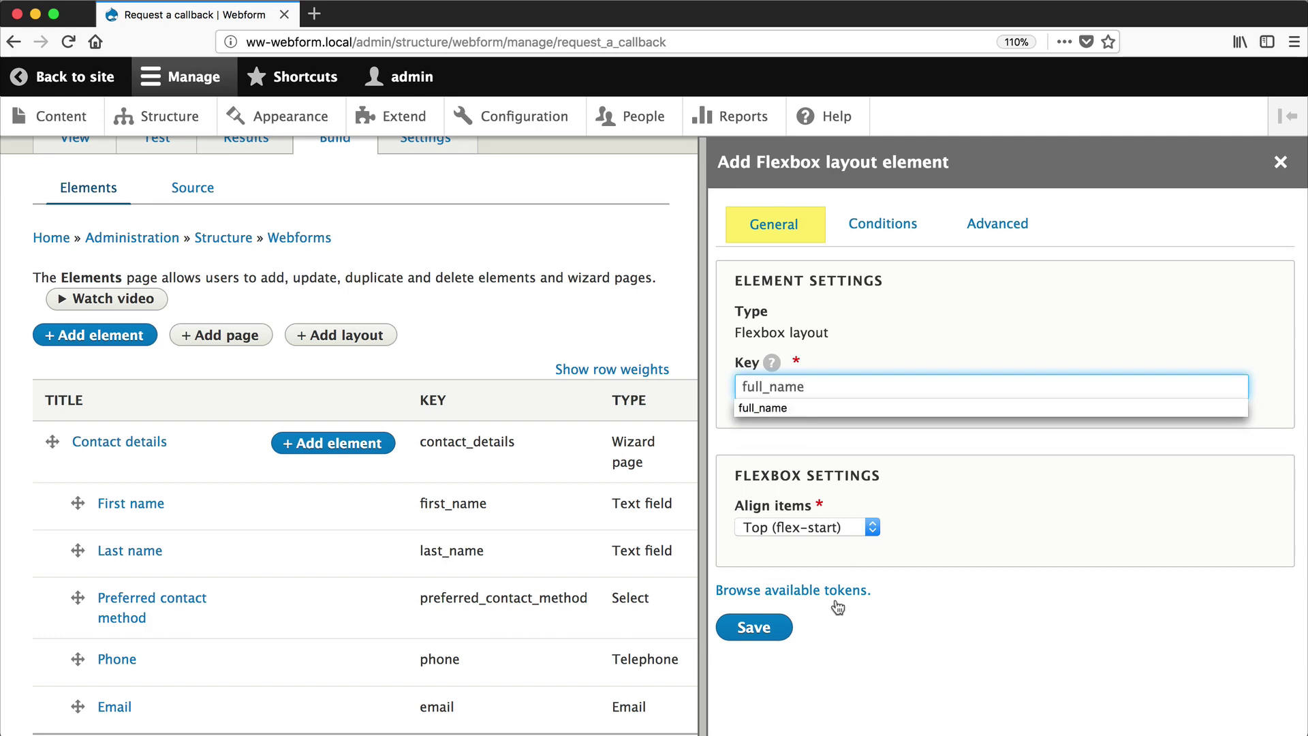
{"action": "left_click", "coordinate": [763, 627]}
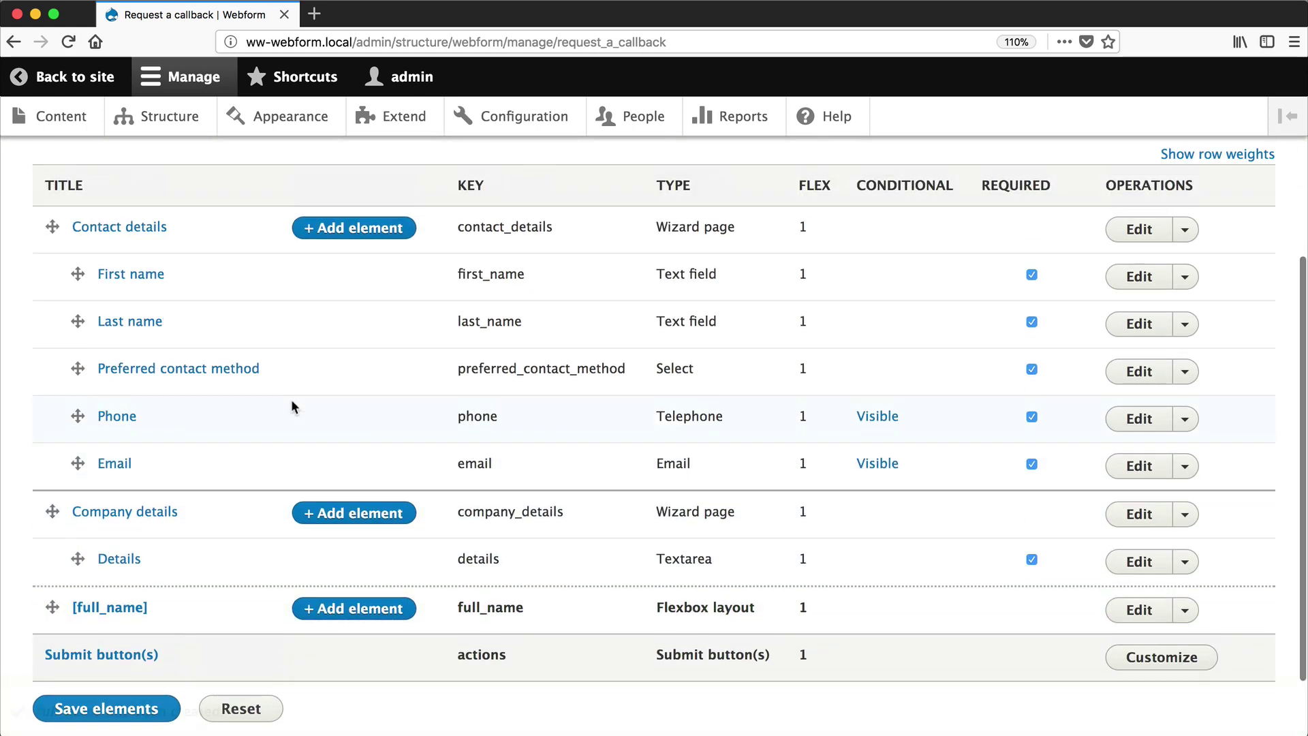
- Nest First name and Last name under the full_name layout and save the elements
{"action": "scroll", "coordinate": [204, 518], "scroll_direction": "up", "scroll_amount": 2}
{"action": "left_click_drag", "start_coordinate": [52, 660], "coordinate": [65, 351]}
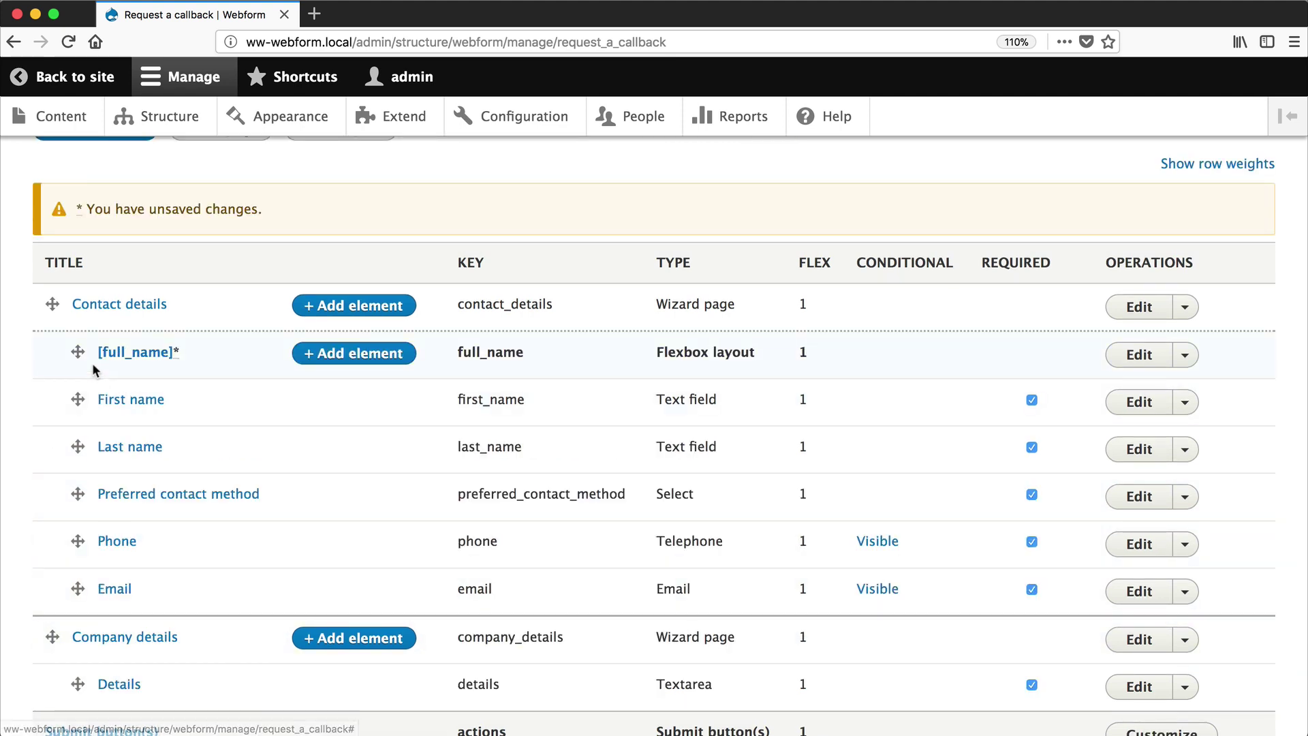
{"action": "left_click_drag", "start_coordinate": [70, 401], "coordinate": [102, 399]}
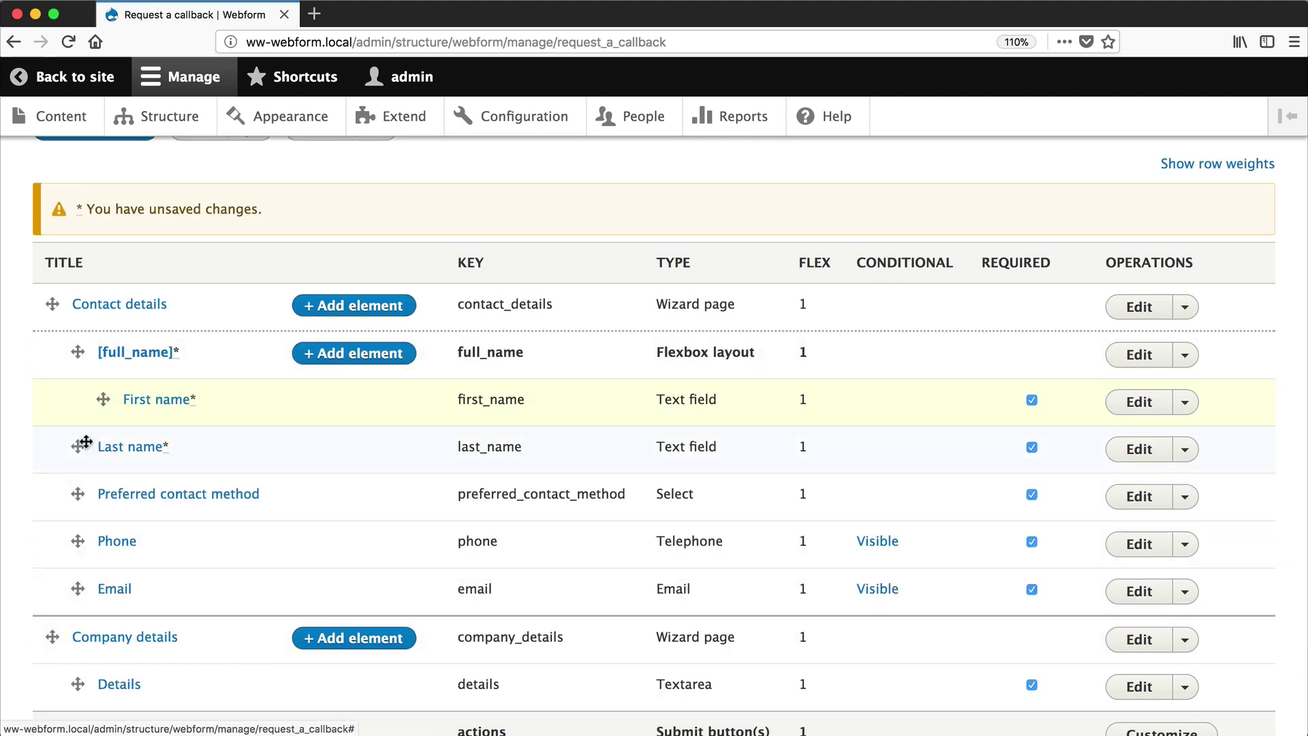
{"action": "left_click_drag", "start_coordinate": [78, 447], "coordinate": [112, 447]}
{"action": "scroll", "coordinate": [122, 453], "scroll_direction": "down", "scroll_amount": 4}
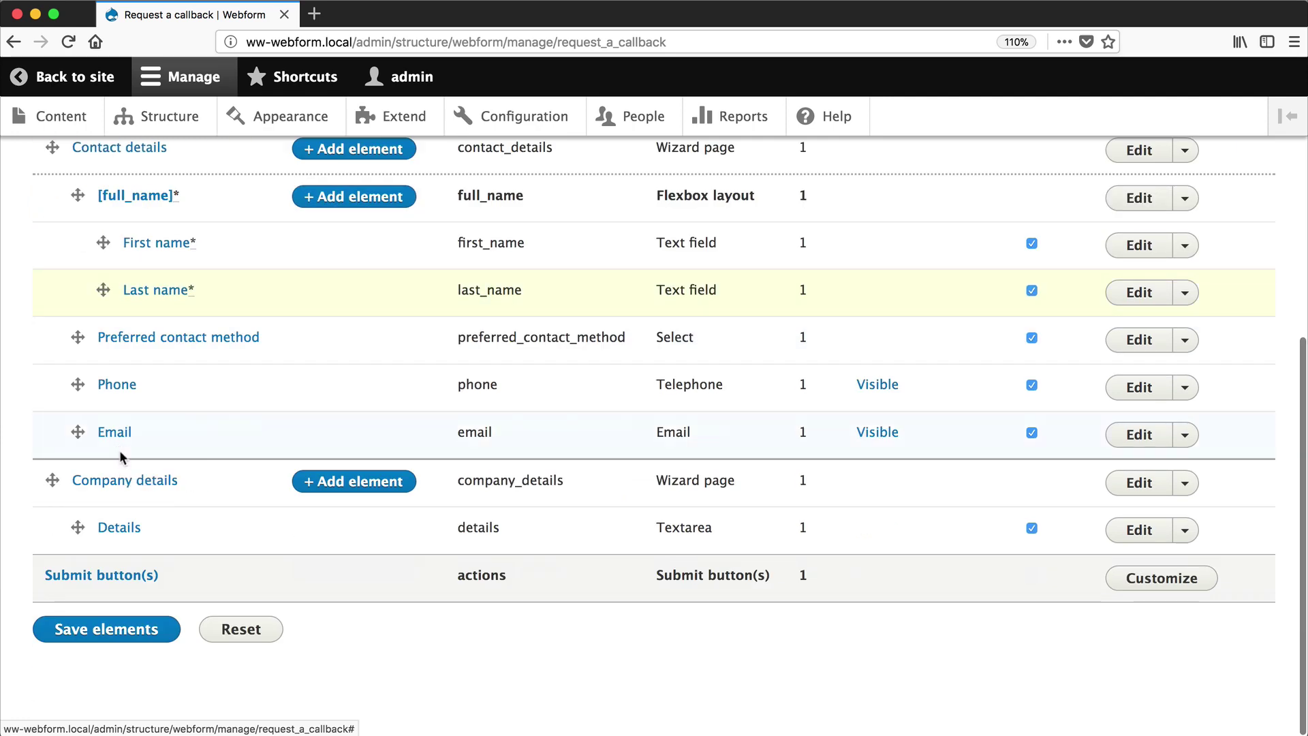
{"action": "left_click", "coordinate": [90, 626]}
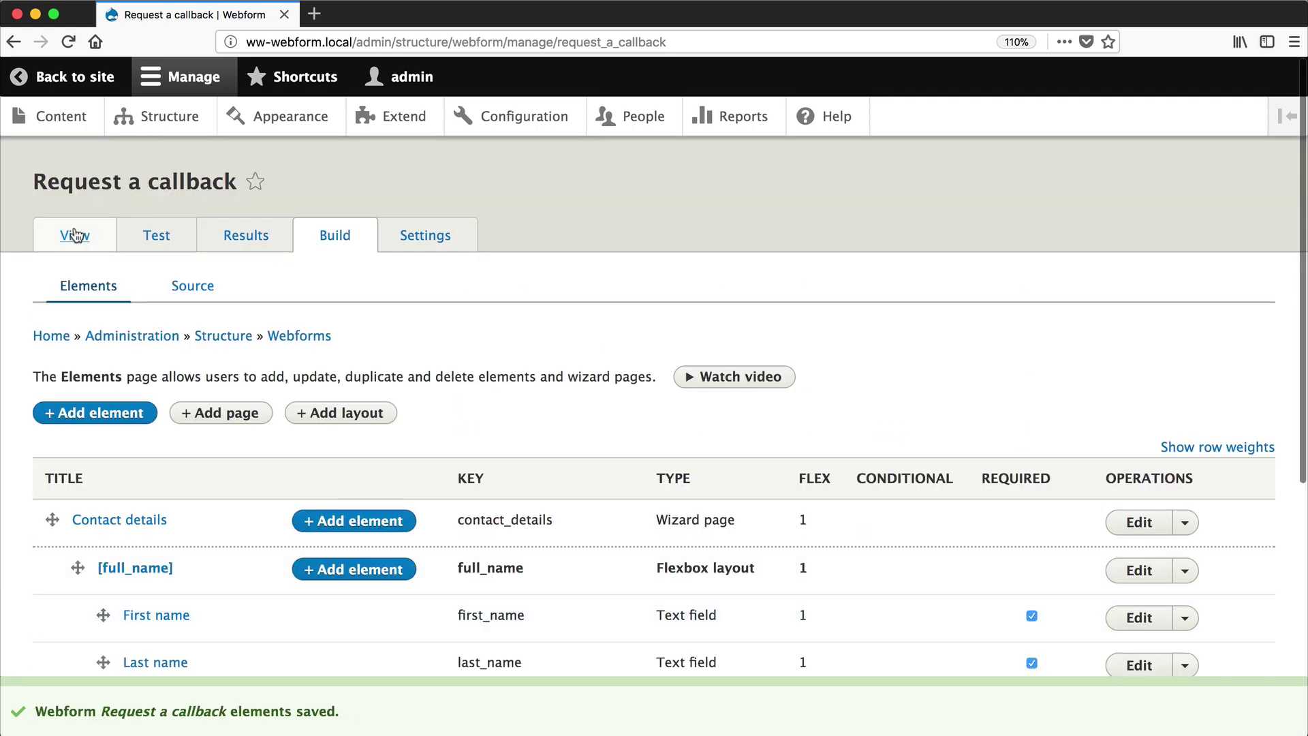
{"action": "left_click", "coordinate": [75, 235]}
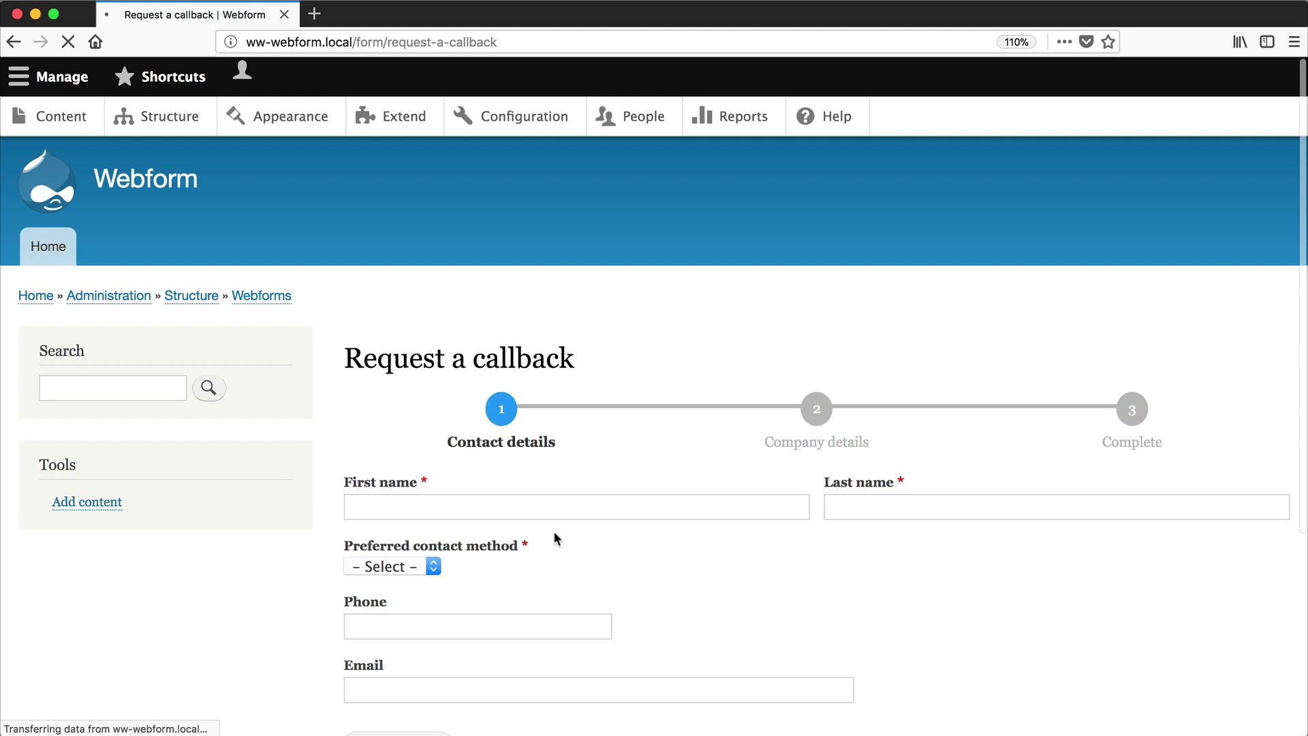
{"action": "scroll", "coordinate": [553, 538], "scroll_direction": "down", "scroll_amount": 3}
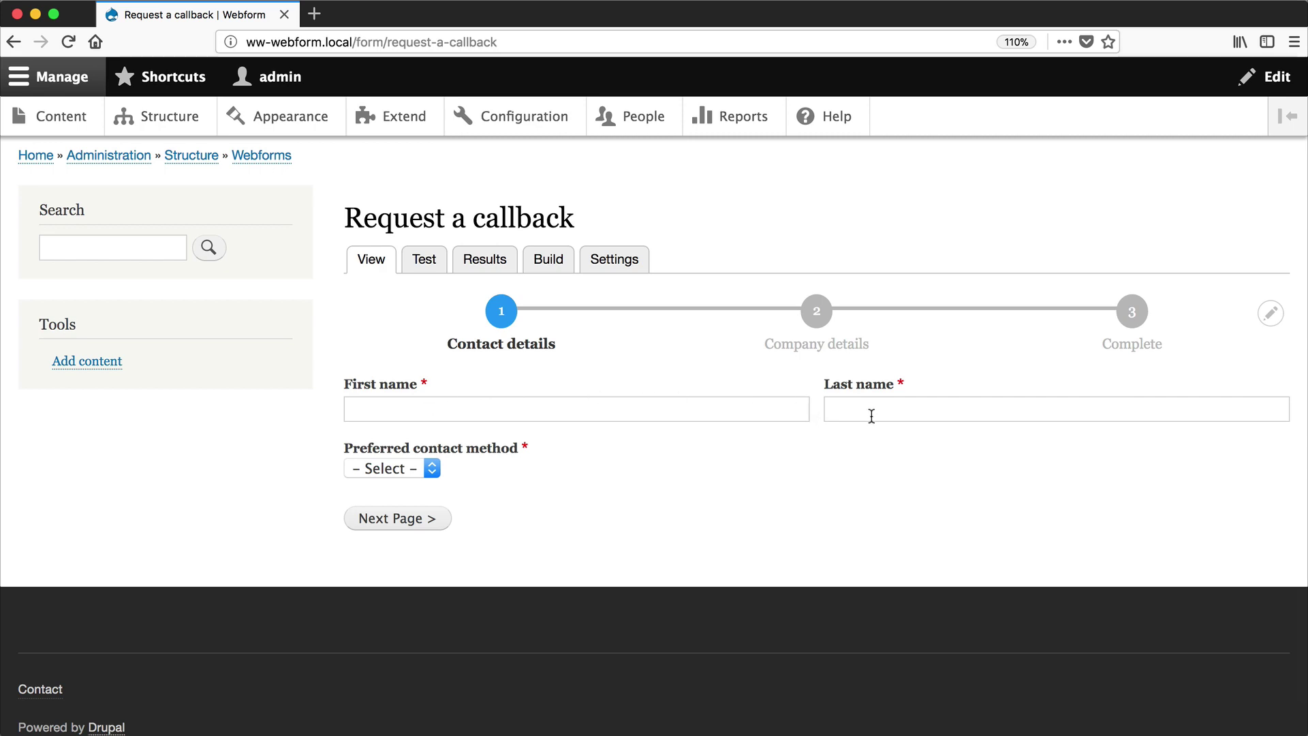
{"action": "left_click", "coordinate": [554, 264]}
- Set First name's flex value to 2 and save it
{"action": "scroll", "coordinate": [490, 436], "scroll_direction": "down", "scroll_amount": 3}
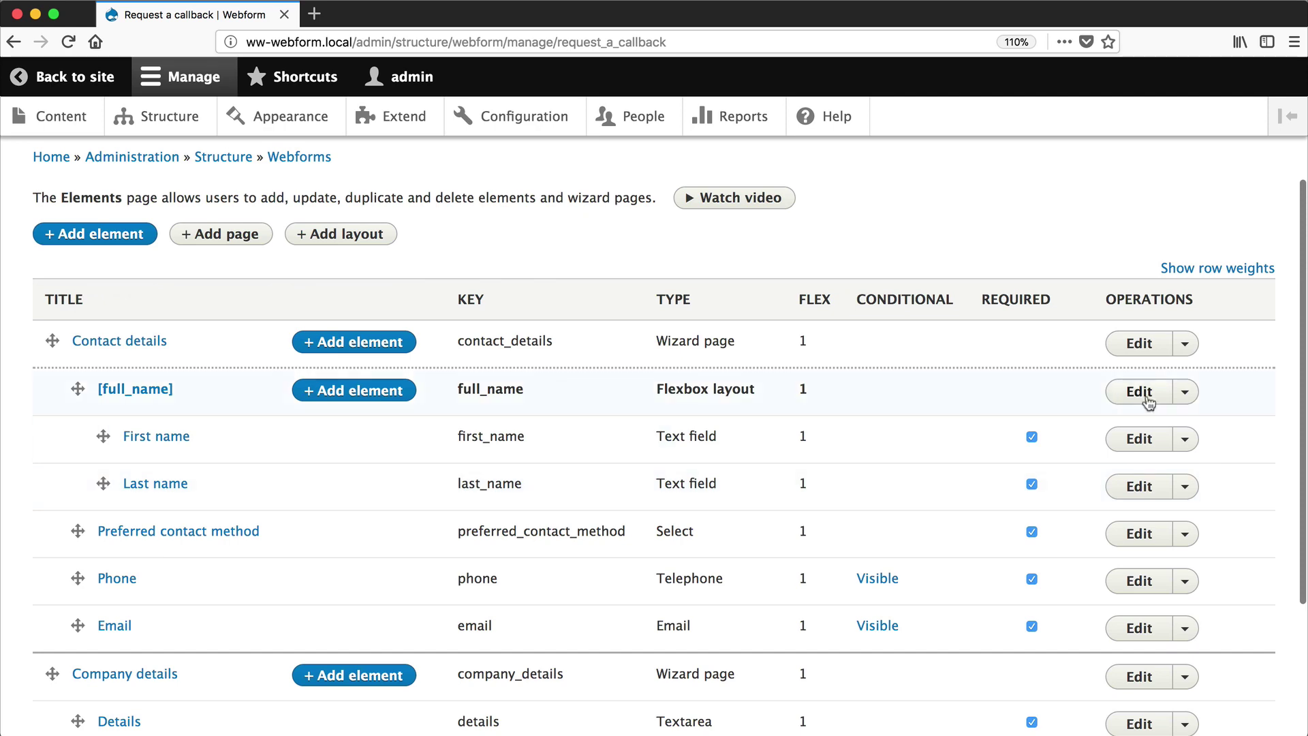
{"action": "left_click", "coordinate": [1145, 443]}
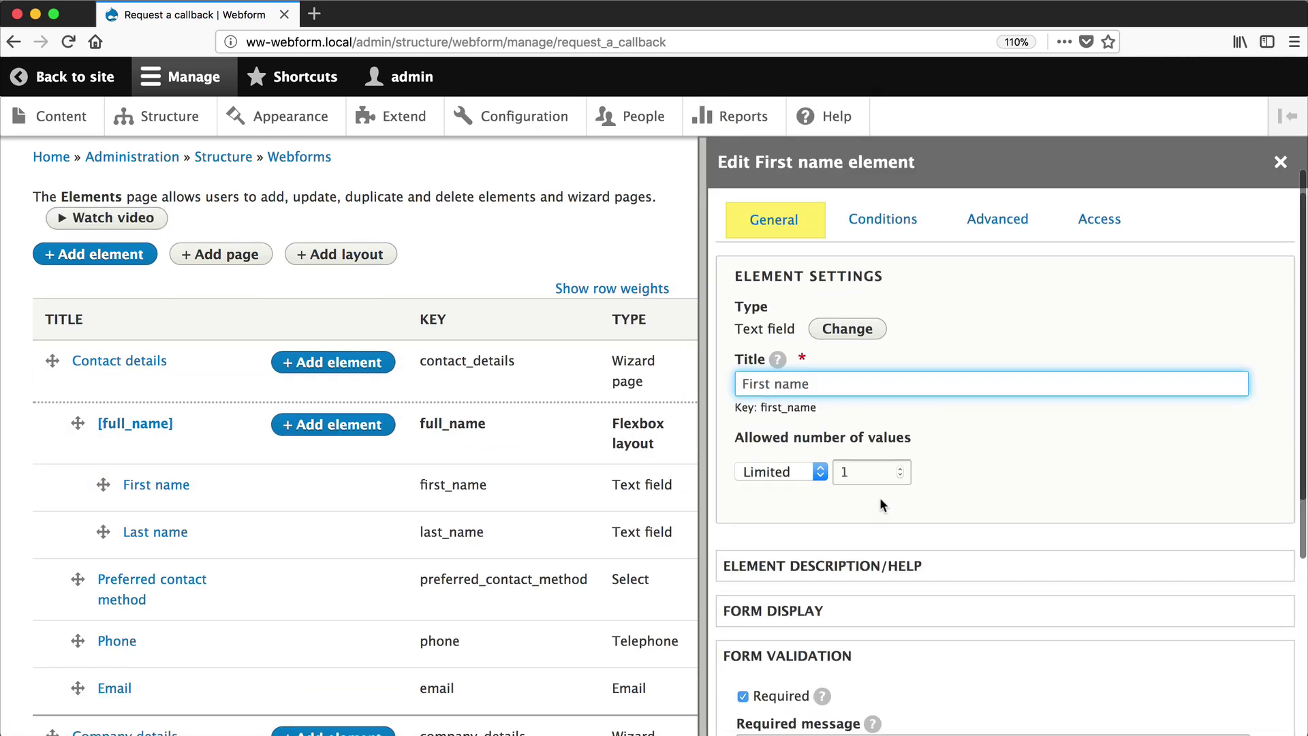
{"action": "scroll", "coordinate": [880, 497], "scroll_direction": "down", "scroll_amount": 5}
{"action": "left_click", "coordinate": [770, 621]}
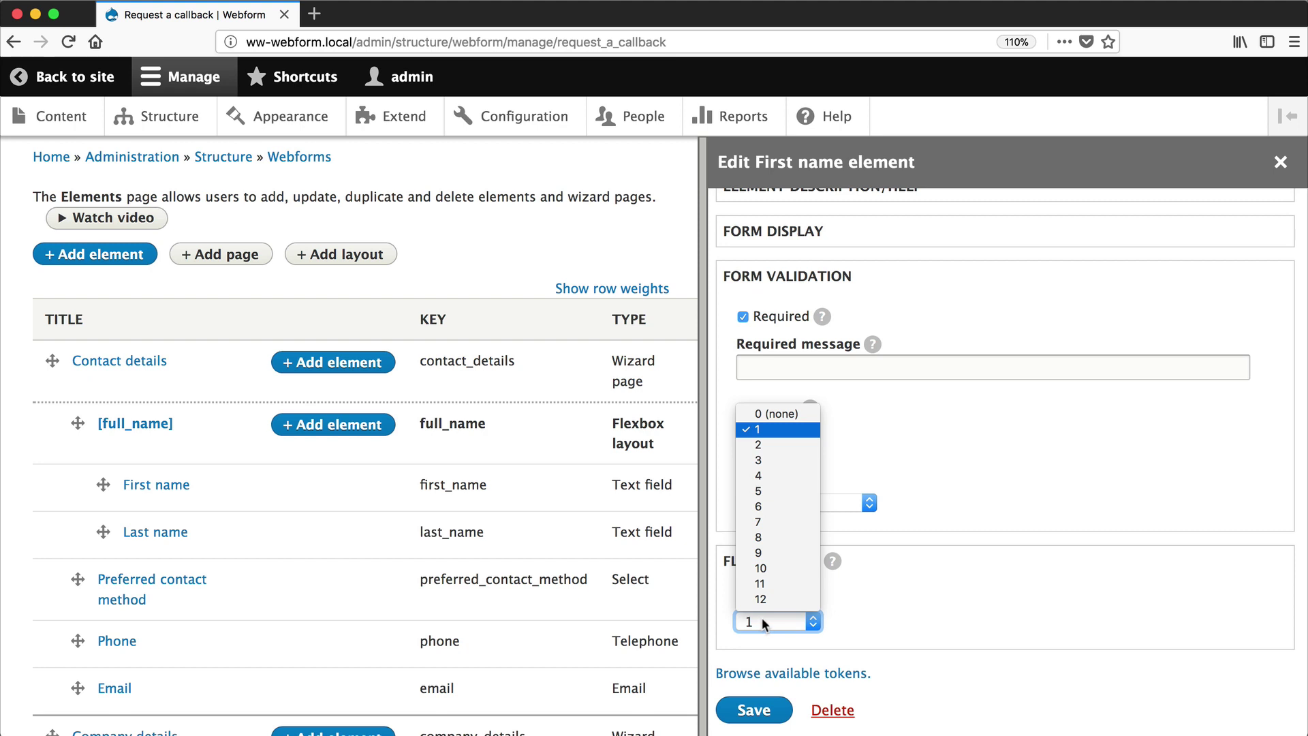
{"action": "left_click", "coordinate": [784, 444]}
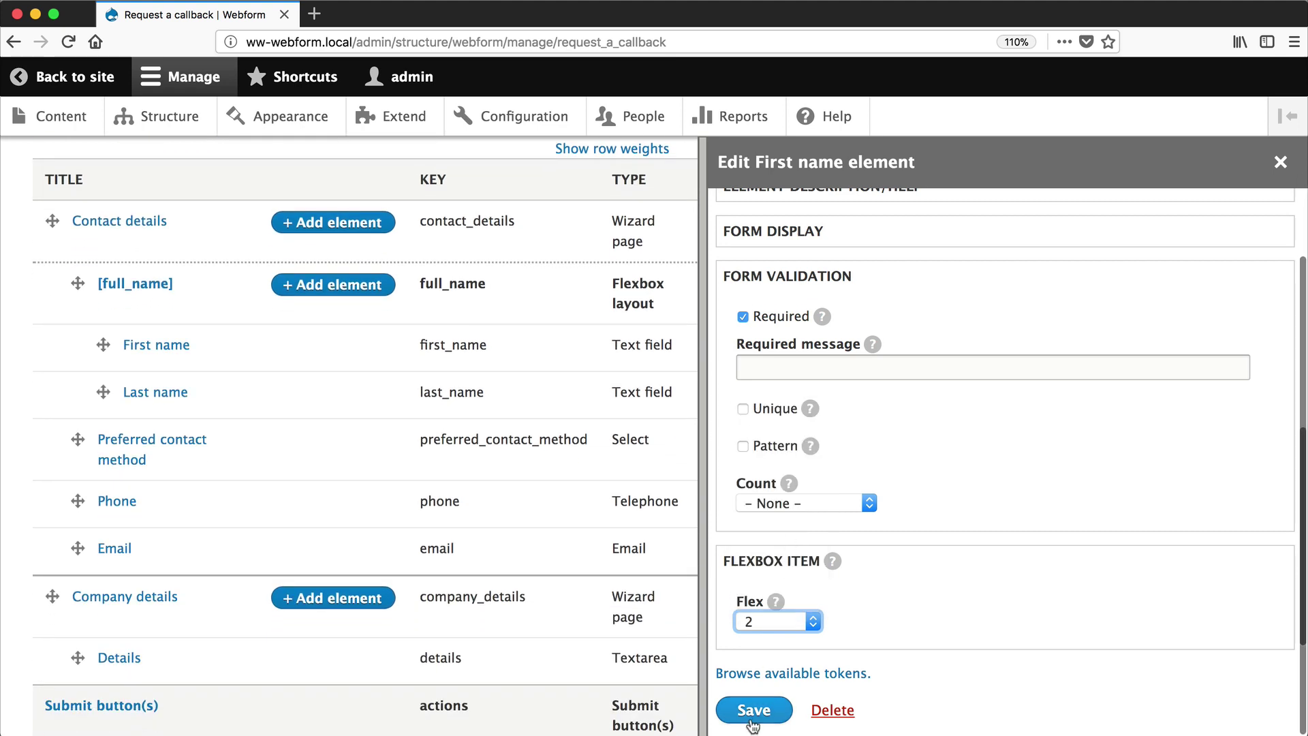
{"action": "left_click", "coordinate": [756, 712]}
- Set Last name's flex value to 10 and save it
{"action": "left_click", "coordinate": [1135, 349]}
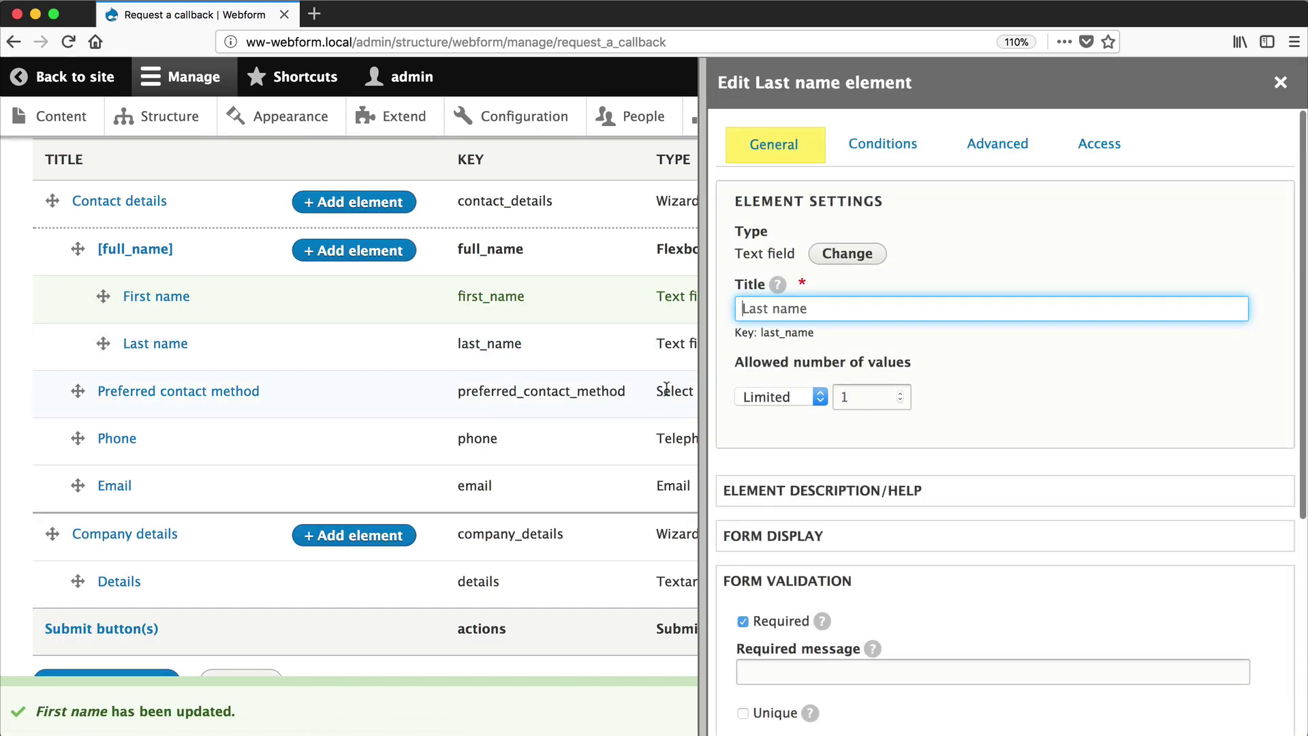
{"action": "scroll", "coordinate": [961, 388], "scroll_direction": "down", "scroll_amount": 3}
{"action": "scroll", "coordinate": [812, 511], "scroll_direction": "down", "scroll_amount": 5}
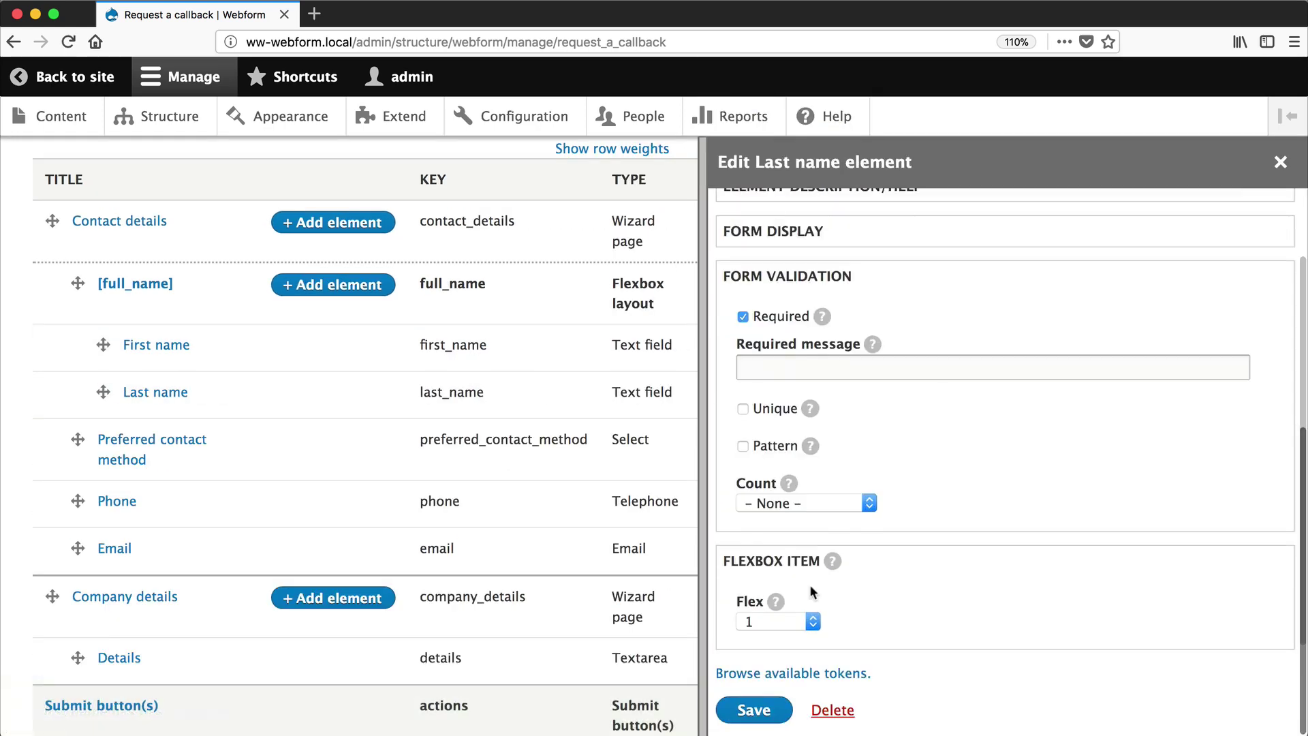
{"action": "left_click", "coordinate": [791, 617]}
{"action": "key", "text": "Escape"}
{"action": "type", "text": "10"}
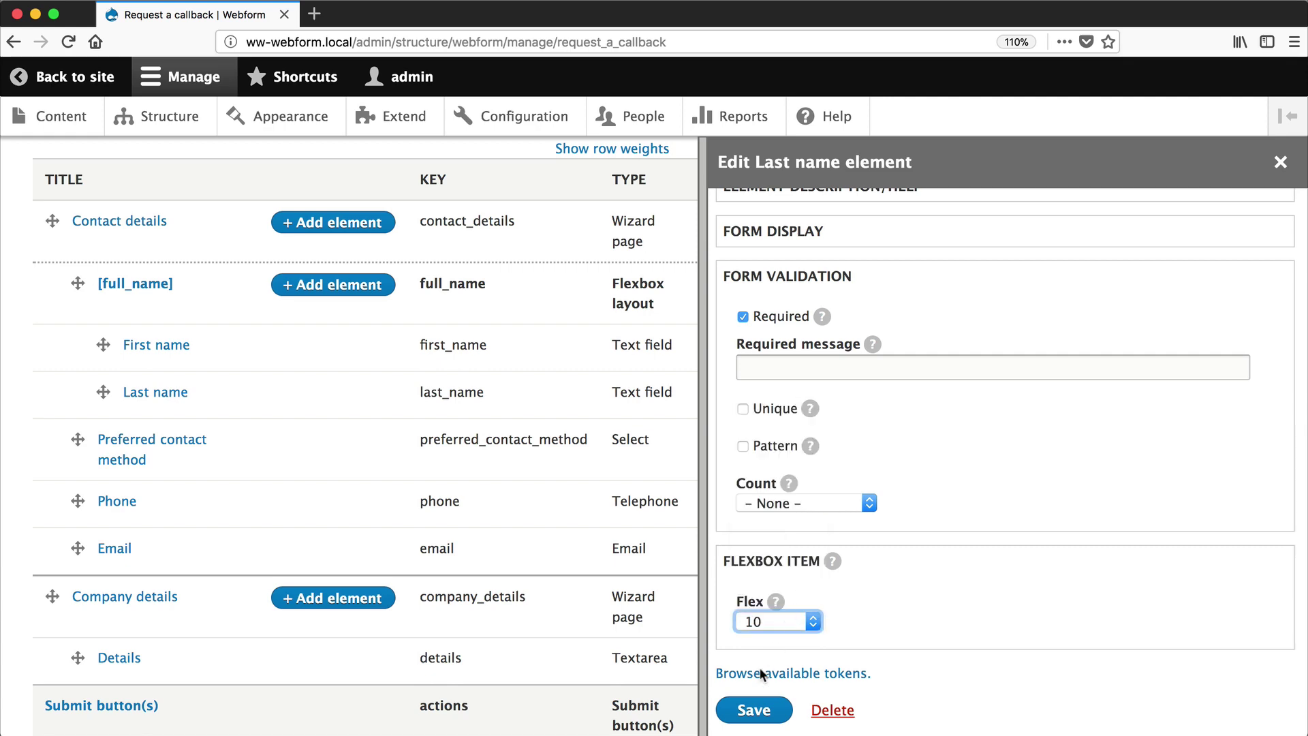
{"action": "left_click", "coordinate": [753, 710]}
{"action": "left_click", "coordinate": [80, 246]}
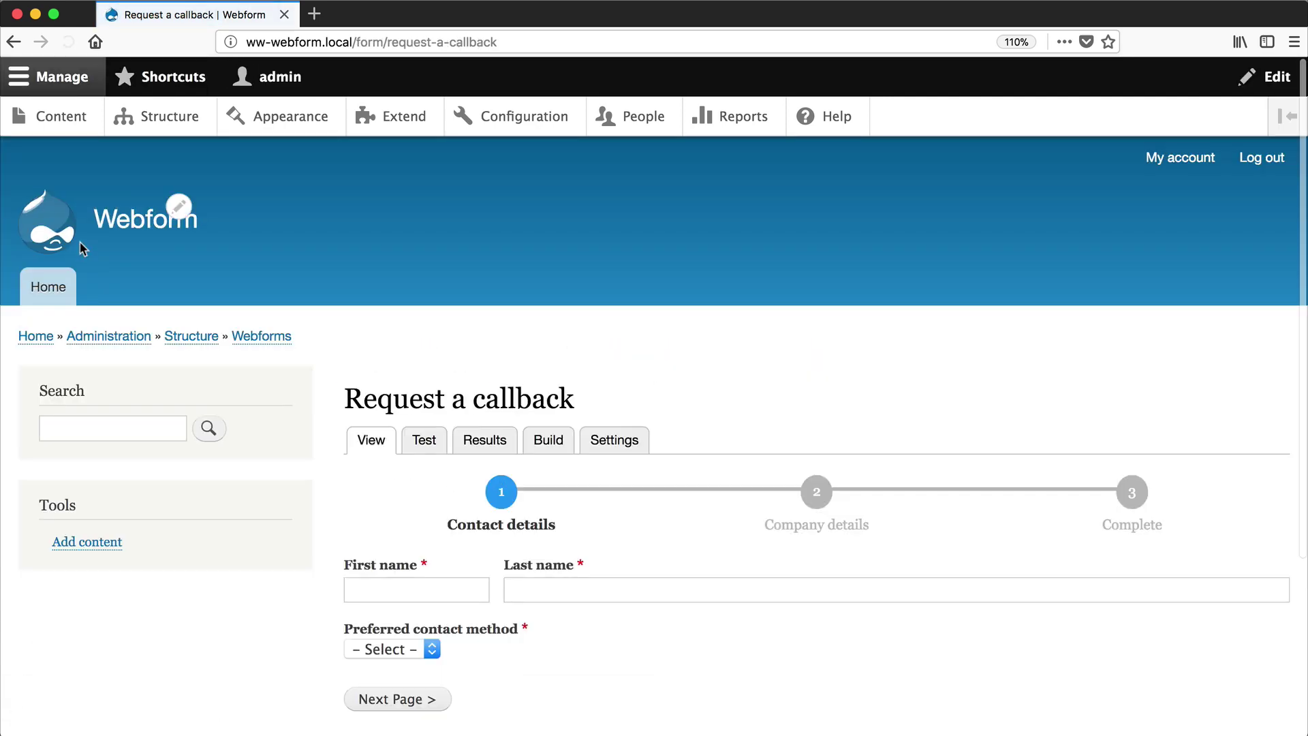
{"action": "scroll", "coordinate": [450, 389], "scroll_direction": "down", "scroll_amount": 3}
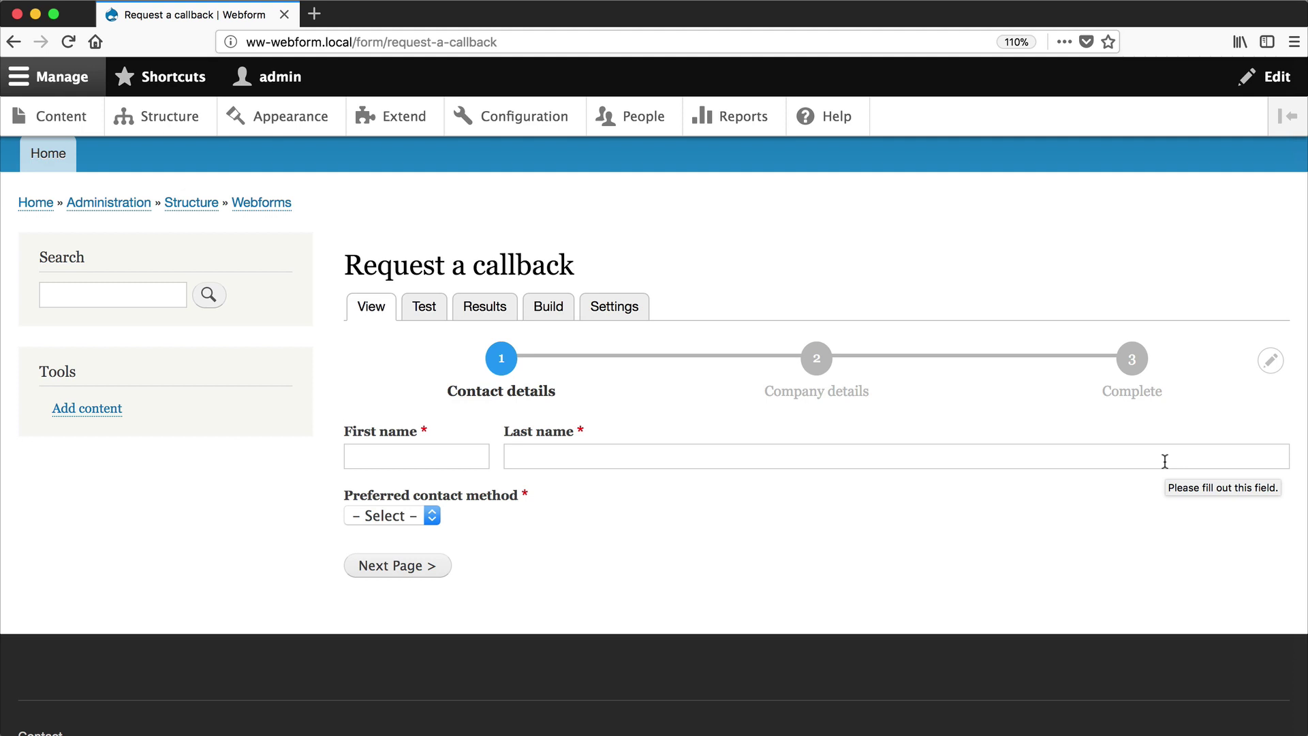
- Reset the flex values of First name and Last name to 1
{"action": "left_click", "coordinate": [563, 308]}
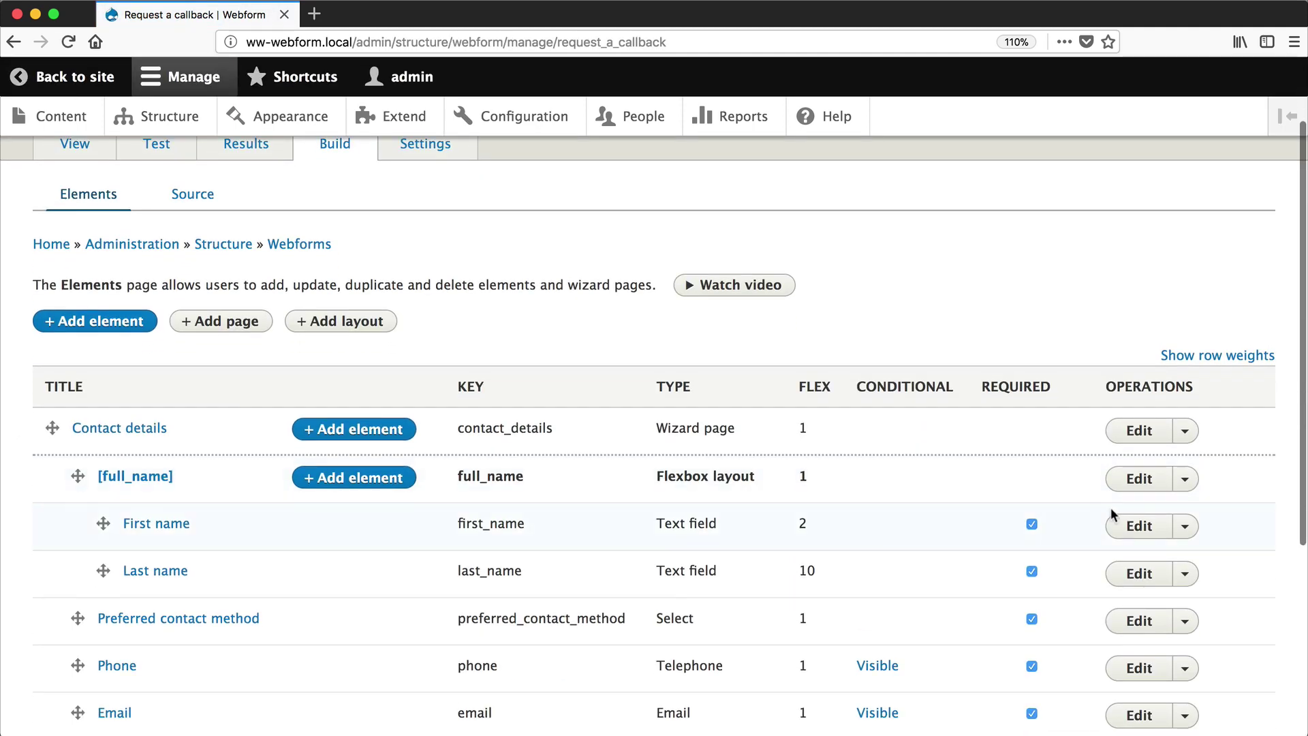
{"action": "left_click", "coordinate": [1135, 529]}
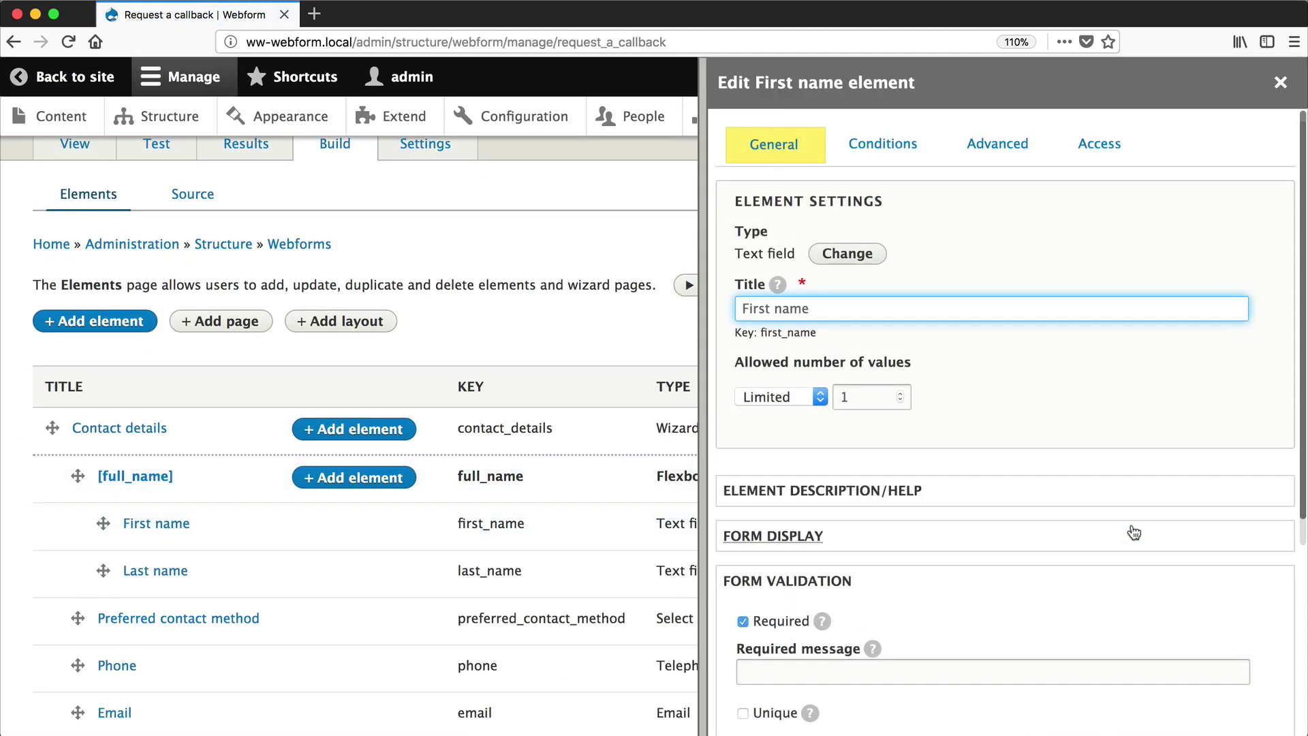
{"action": "scroll", "coordinate": [827, 594], "scroll_direction": "down", "scroll_amount": 5}
{"action": "left_click", "coordinate": [753, 726]}
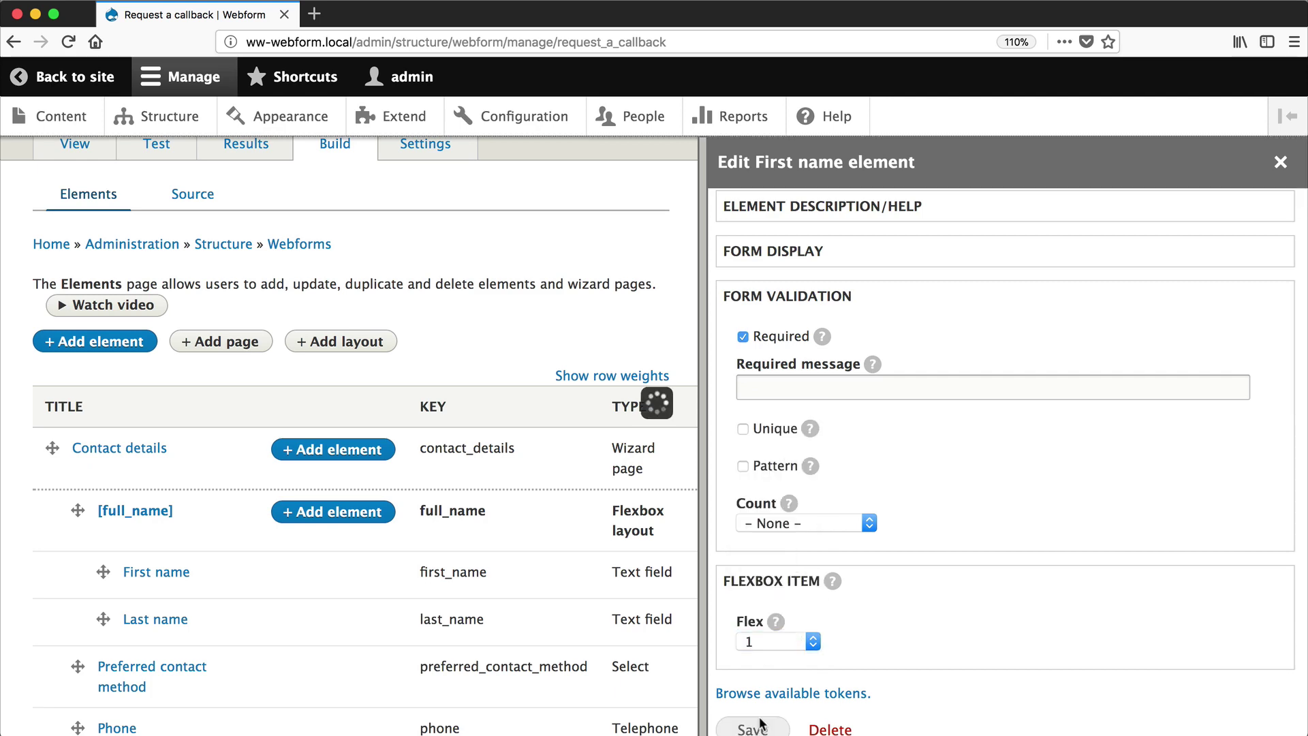
{"action": "left_click", "coordinate": [1134, 573]}
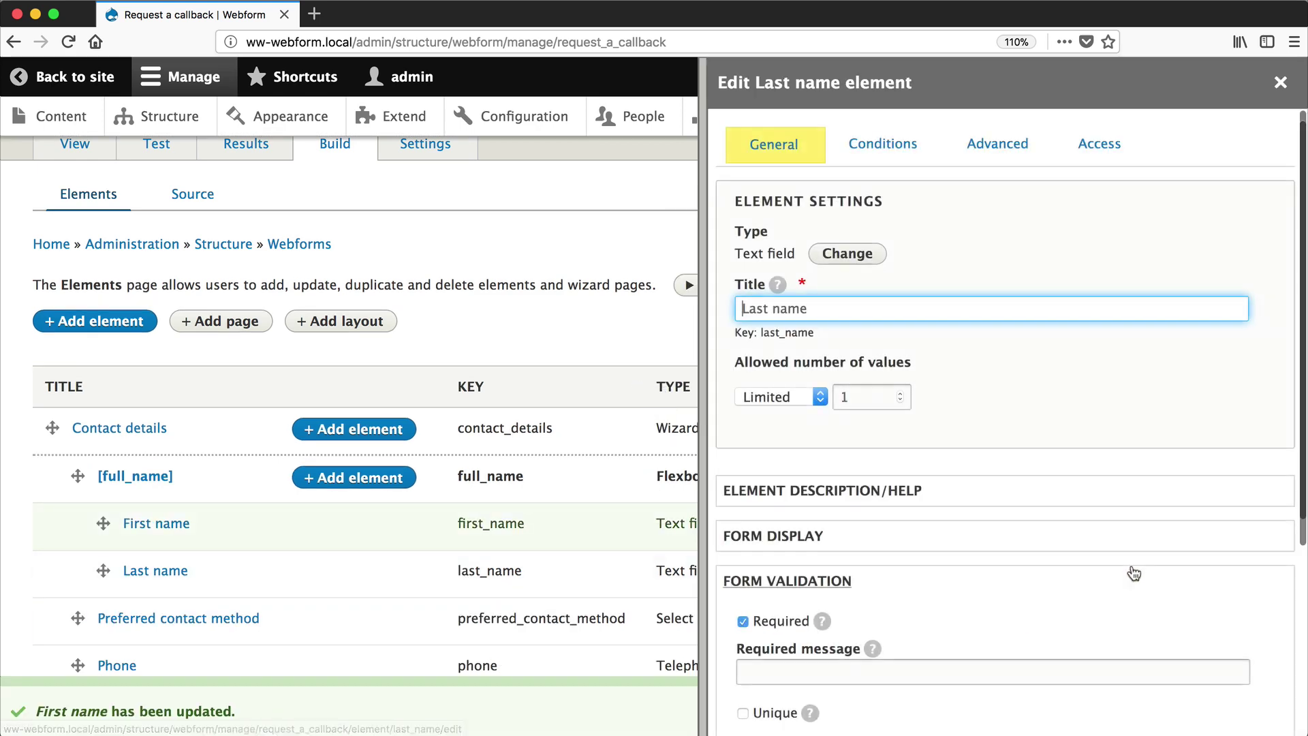
{"action": "scroll", "coordinate": [795, 622], "scroll_direction": "down", "scroll_amount": 5}
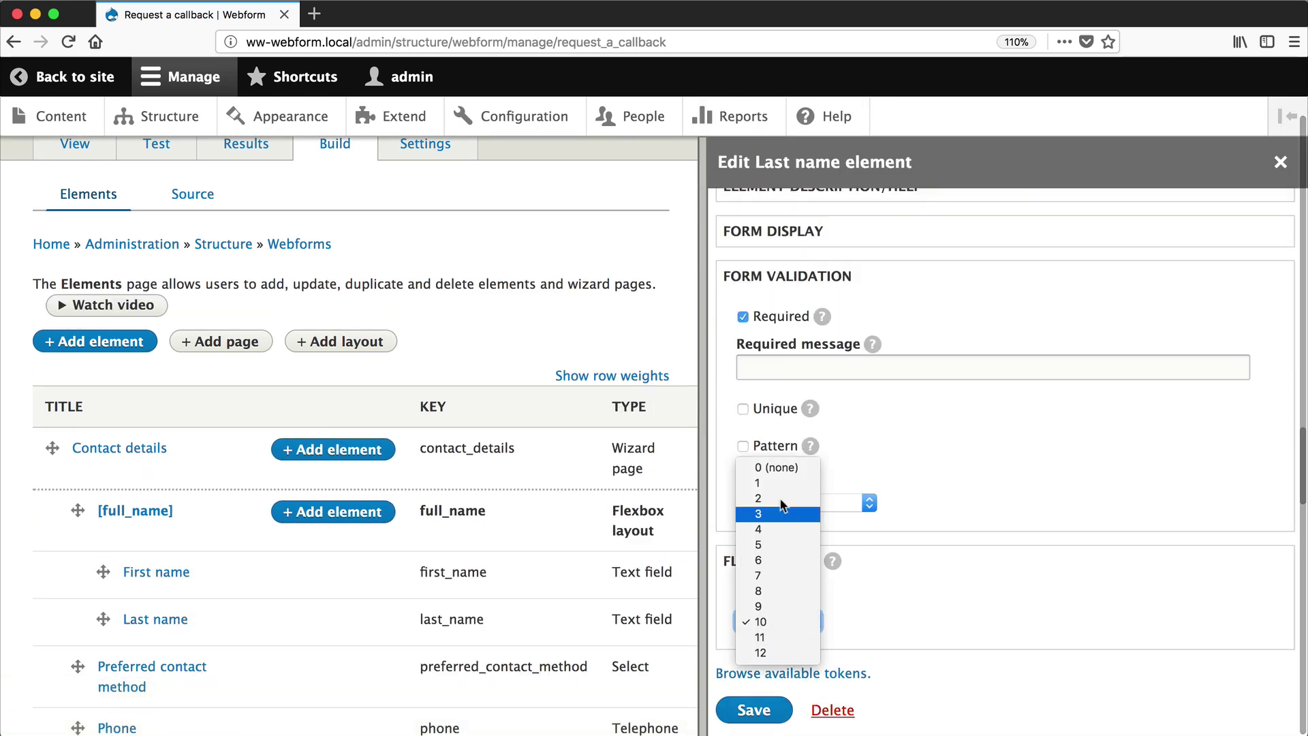
{"action": "left_click", "coordinate": [758, 704]}
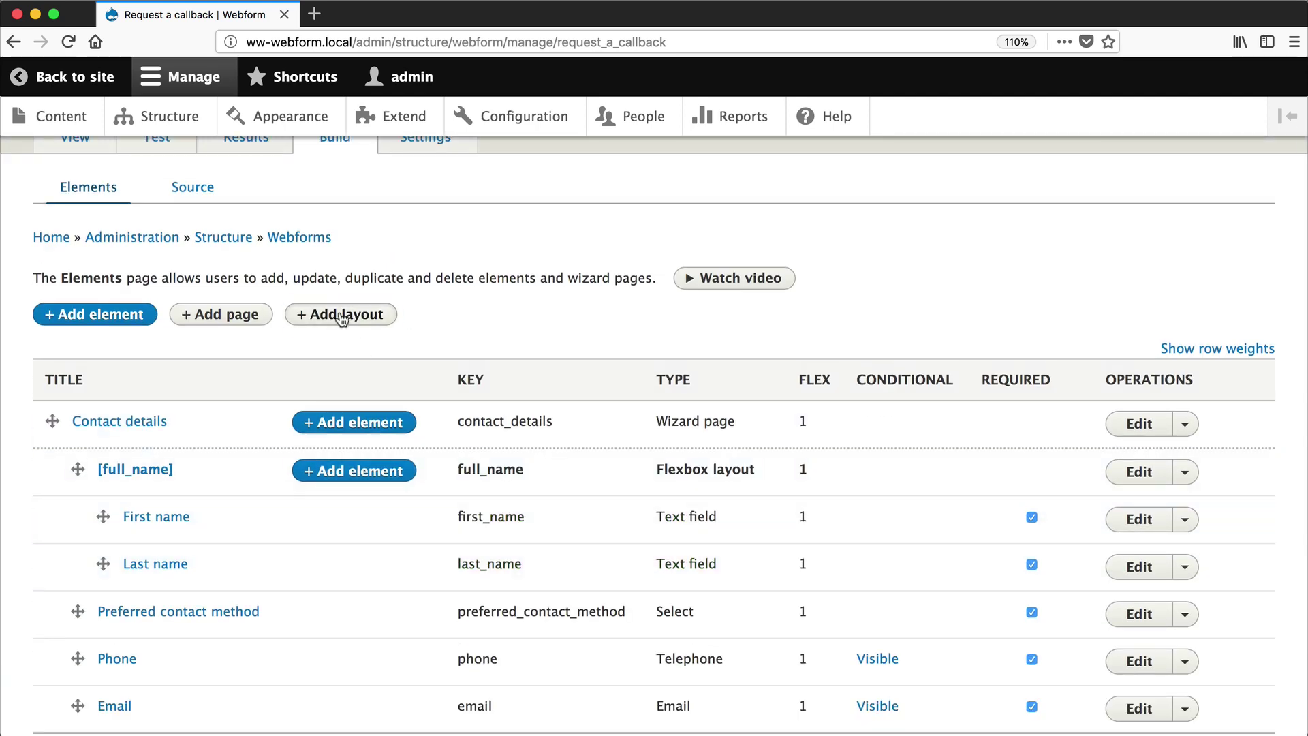
{"action": "left_click", "coordinate": [376, 315]}
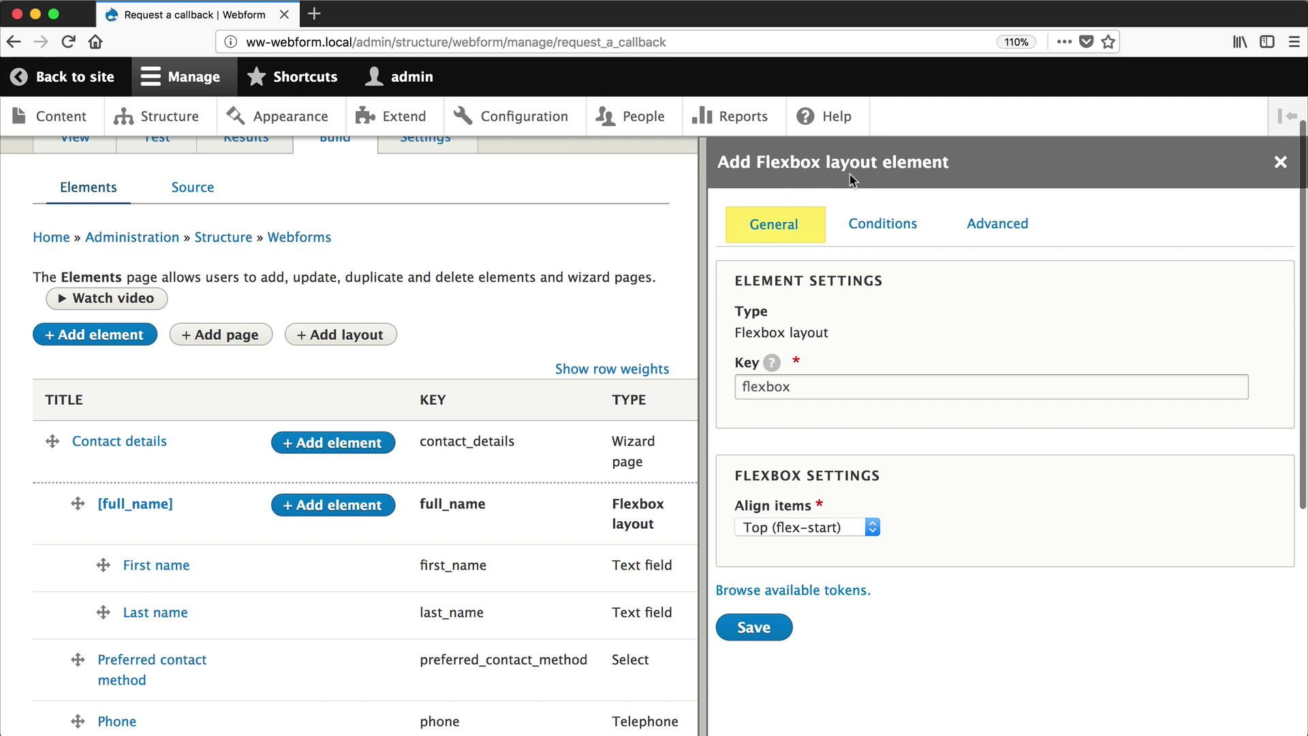
{"action": "left_click", "coordinate": [1281, 162]}
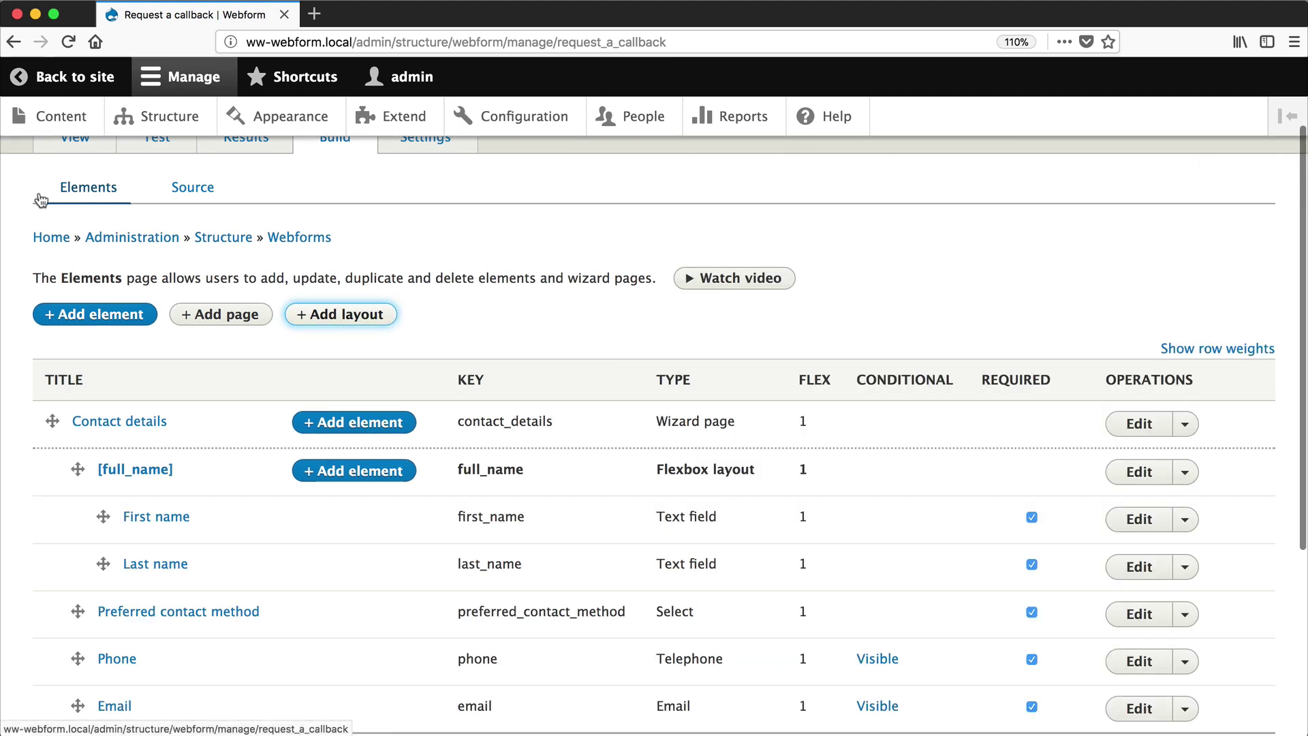
{"action": "left_click", "coordinate": [98, 322]}
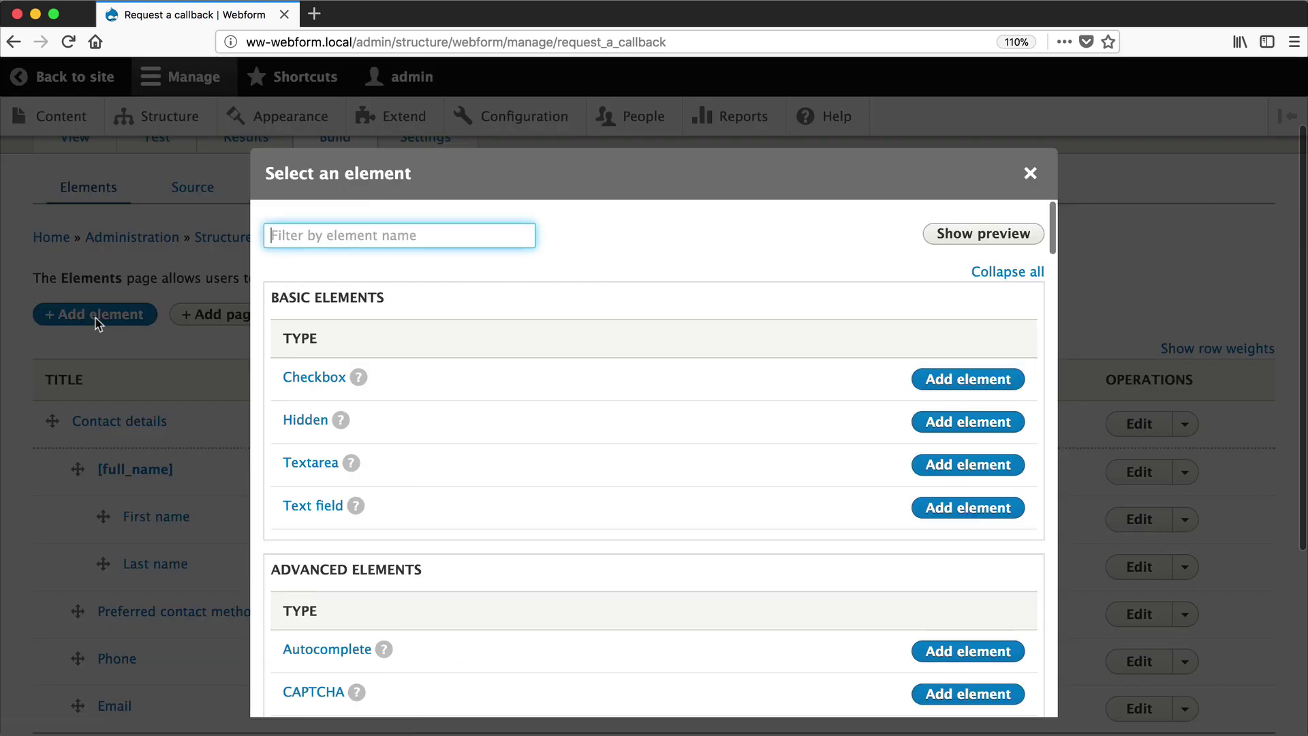
{"action": "type", "text": "flex"}
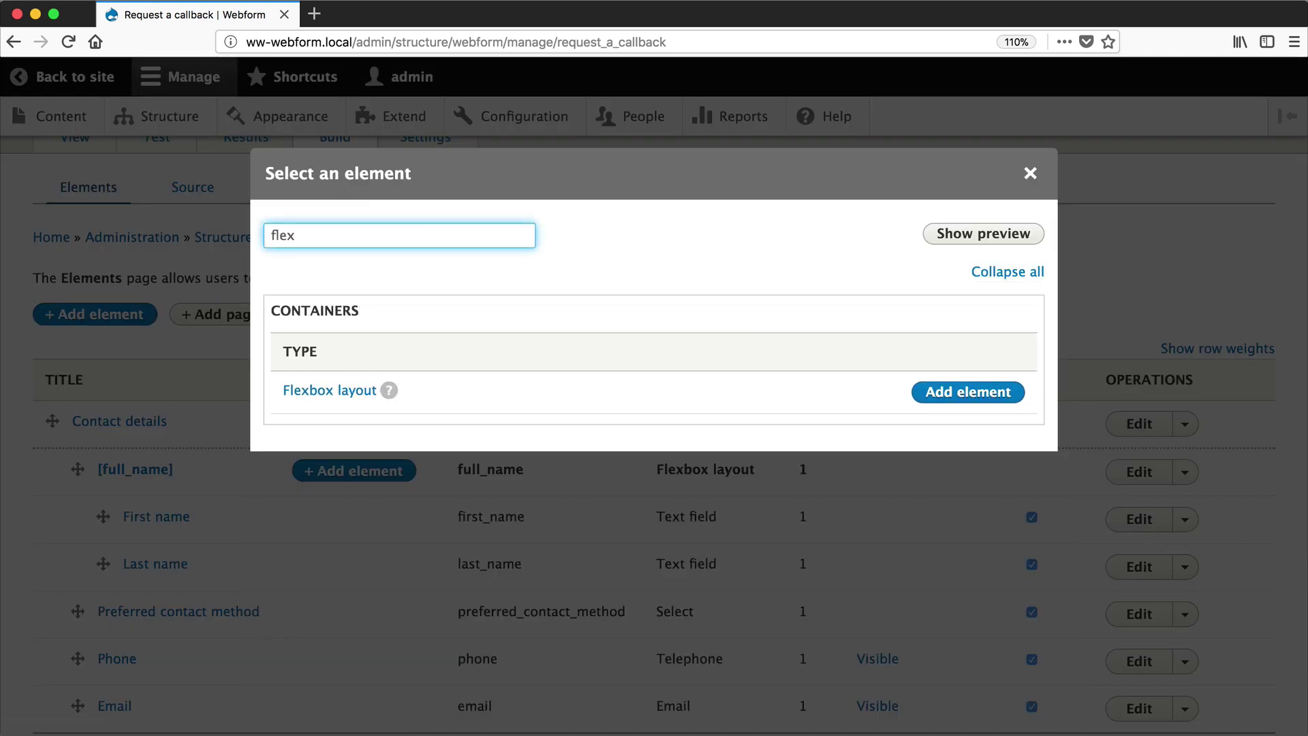
{"action": "left_click", "coordinate": [933, 388]}
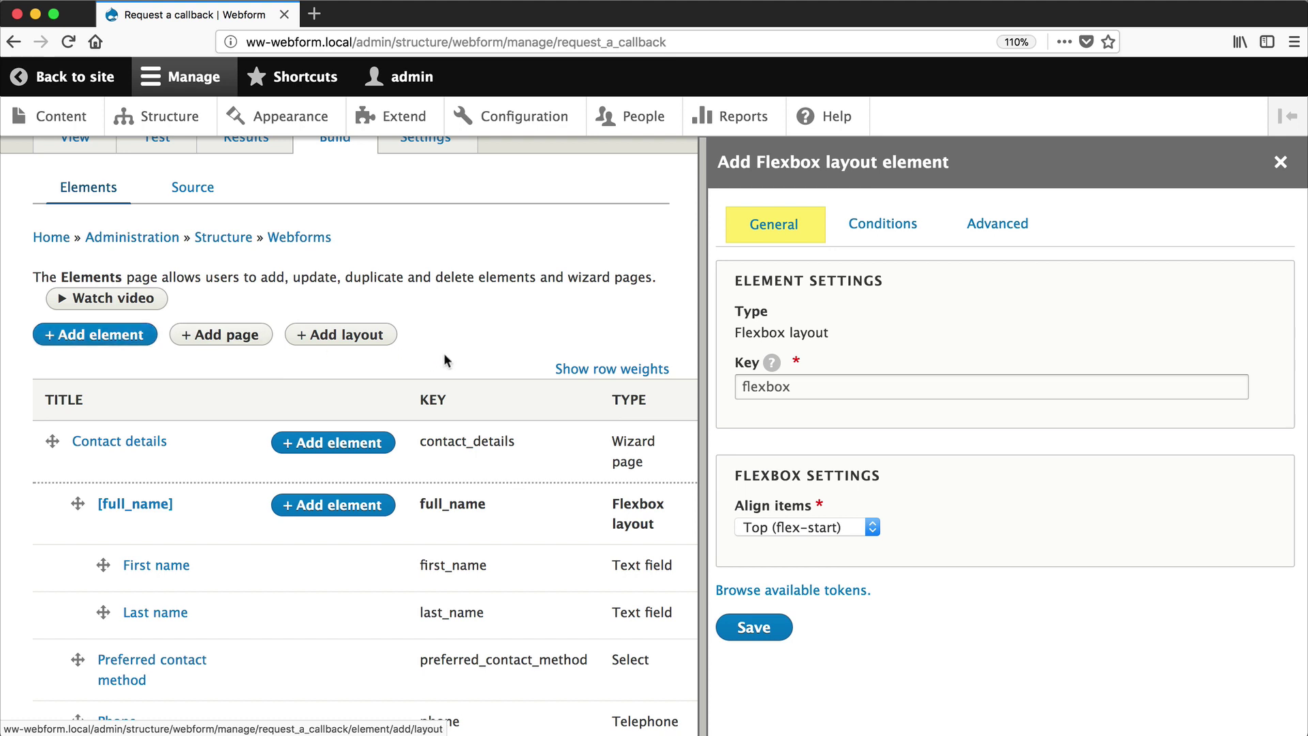
{"action": "key", "text": "Escape"}
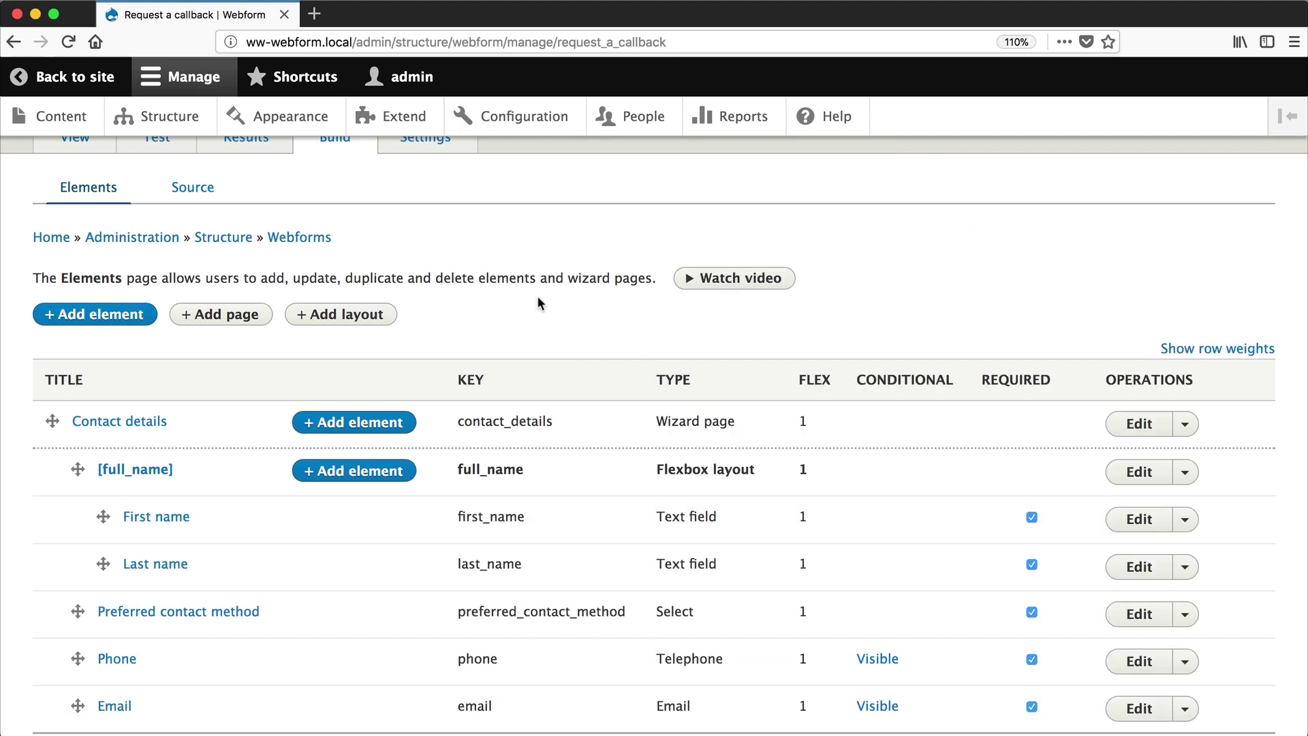